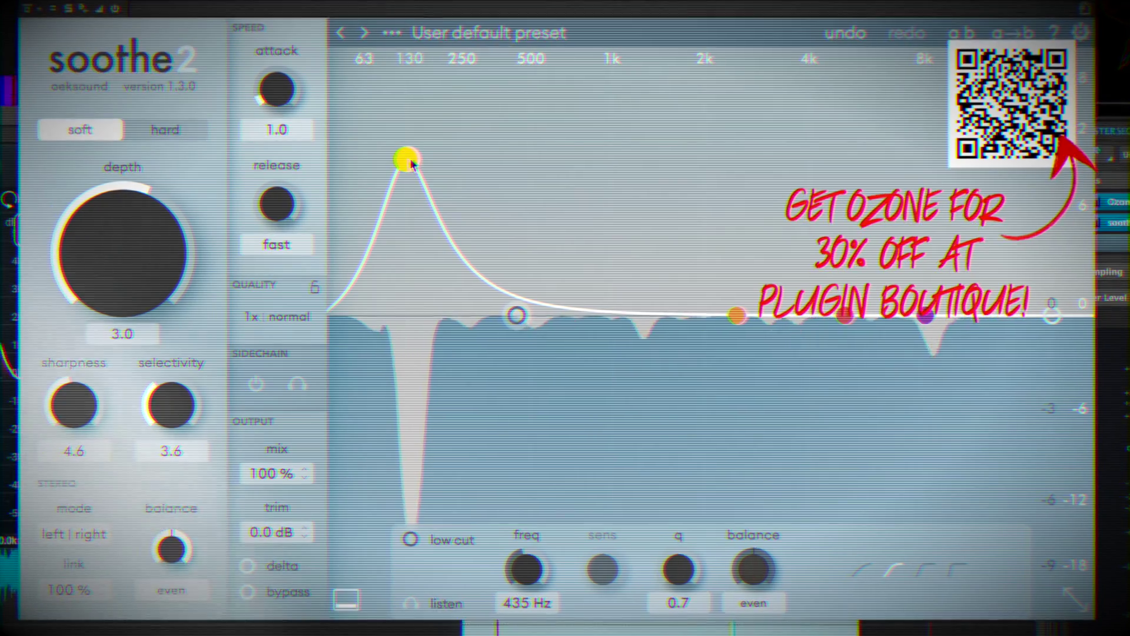
# Shift soothe2's yellow band 1 peak right to roughly 308 Hz
pyautogui.moveTo(411, 163); pyautogui.dragTo(479, 159)
pyautogui.scroll(-1, 484, 159)
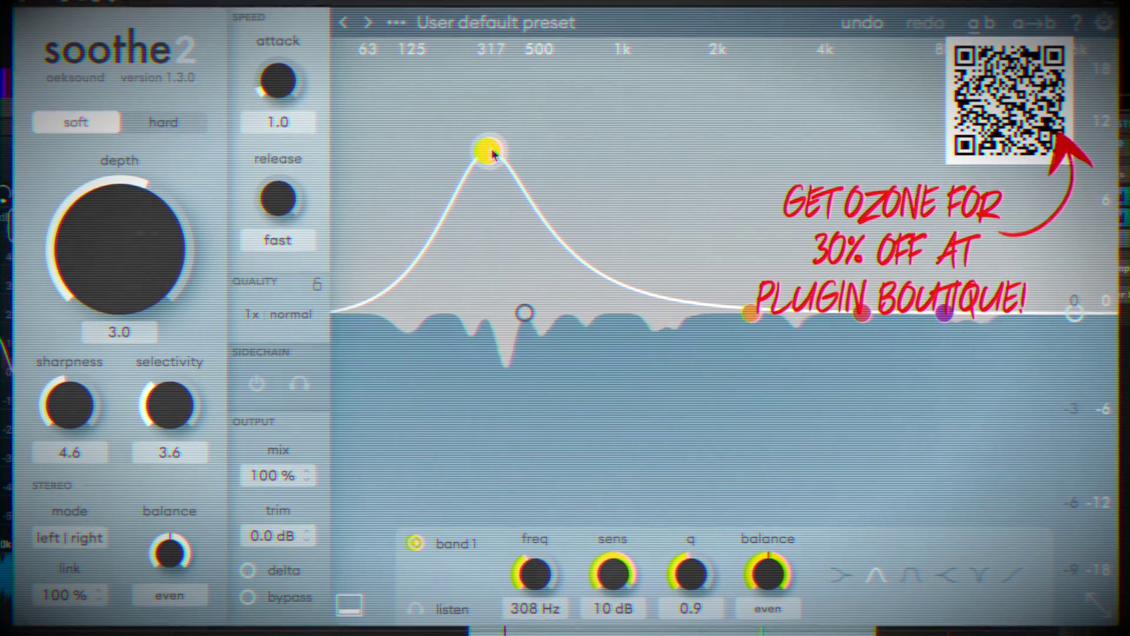
pyautogui.scroll(-1, 495, 155)
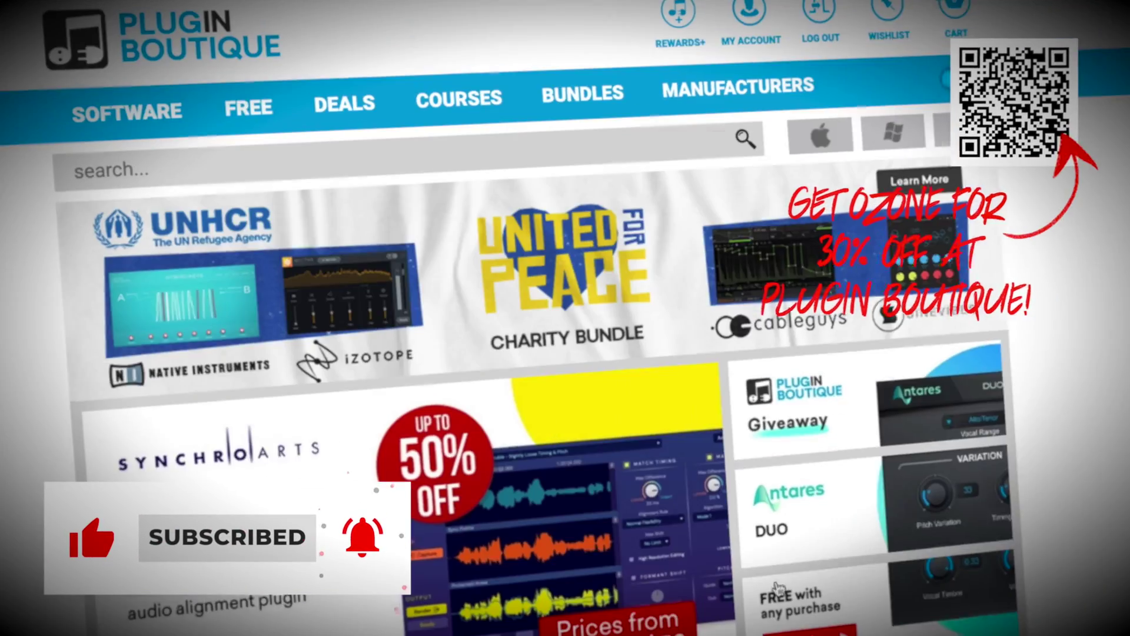
# Open the Antares DUO 'Free with any purchase' offer on the Plugin Boutique homepage
pyautogui.click(874, 540)
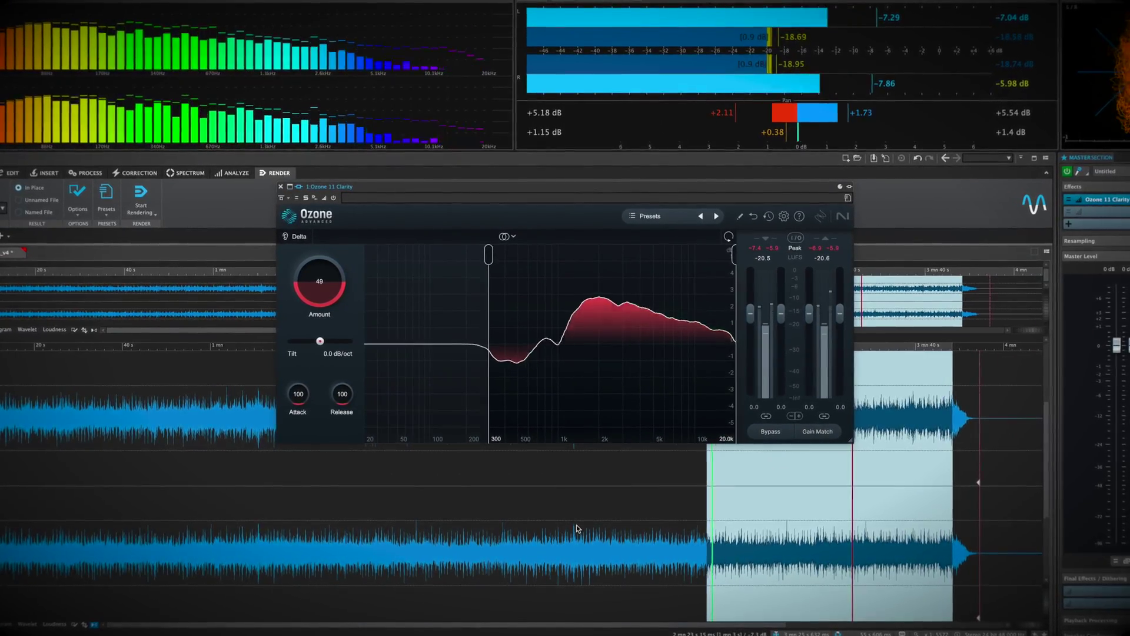
# Restart the song's playback and raise Clarity's Amount knob from 0 to 49
pyautogui.press('space')
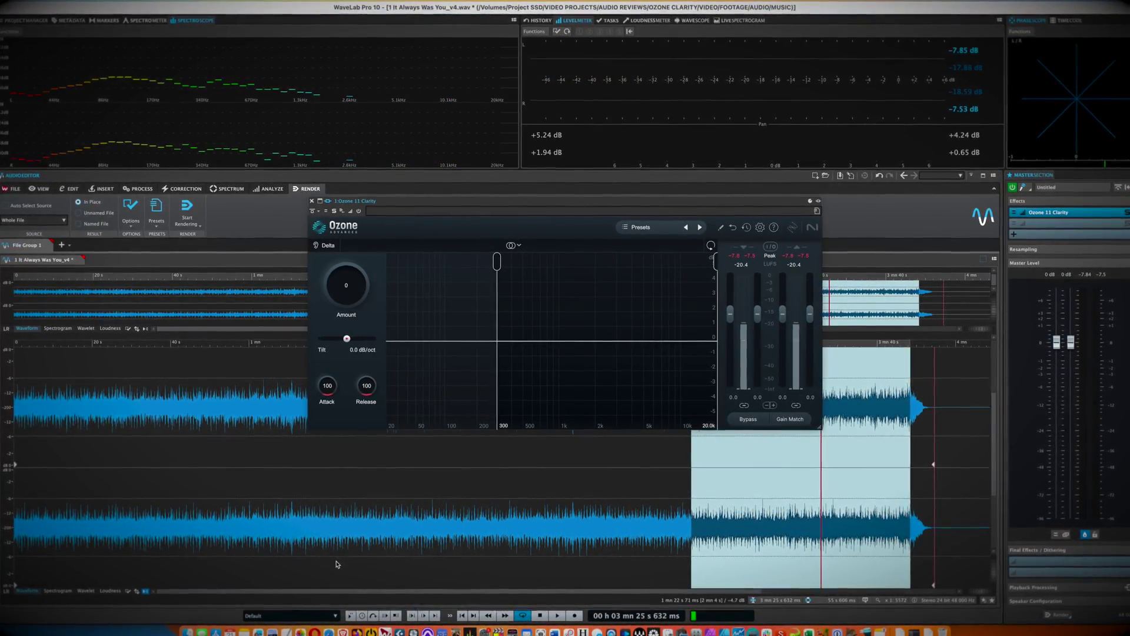
pyautogui.press('space')
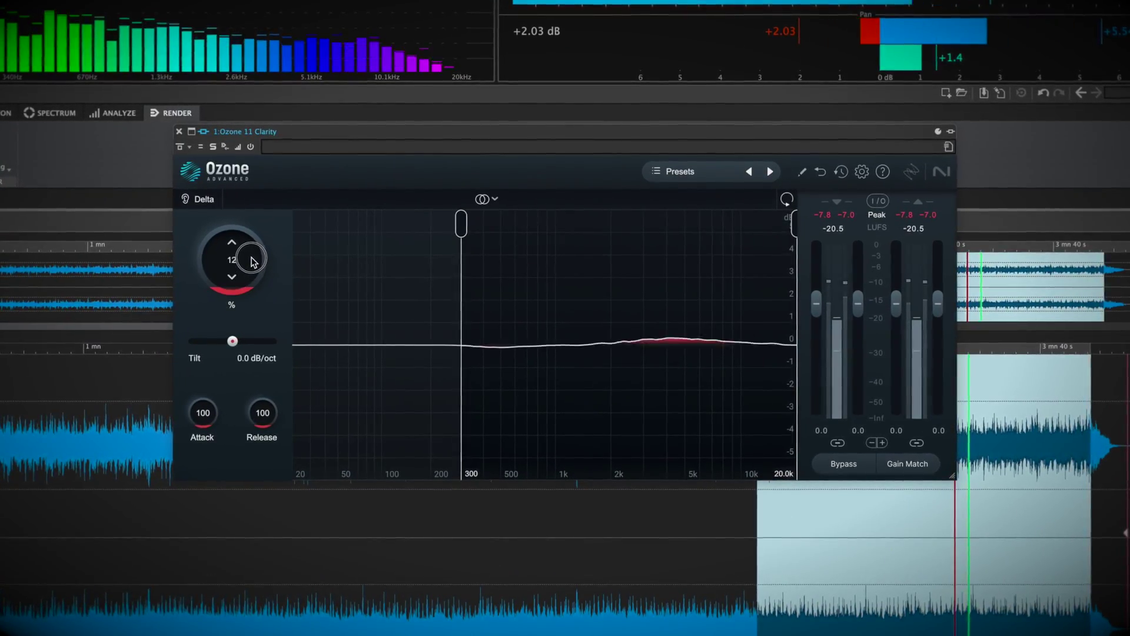
pyautogui.moveTo(253, 262); pyautogui.dragTo(253, 241)
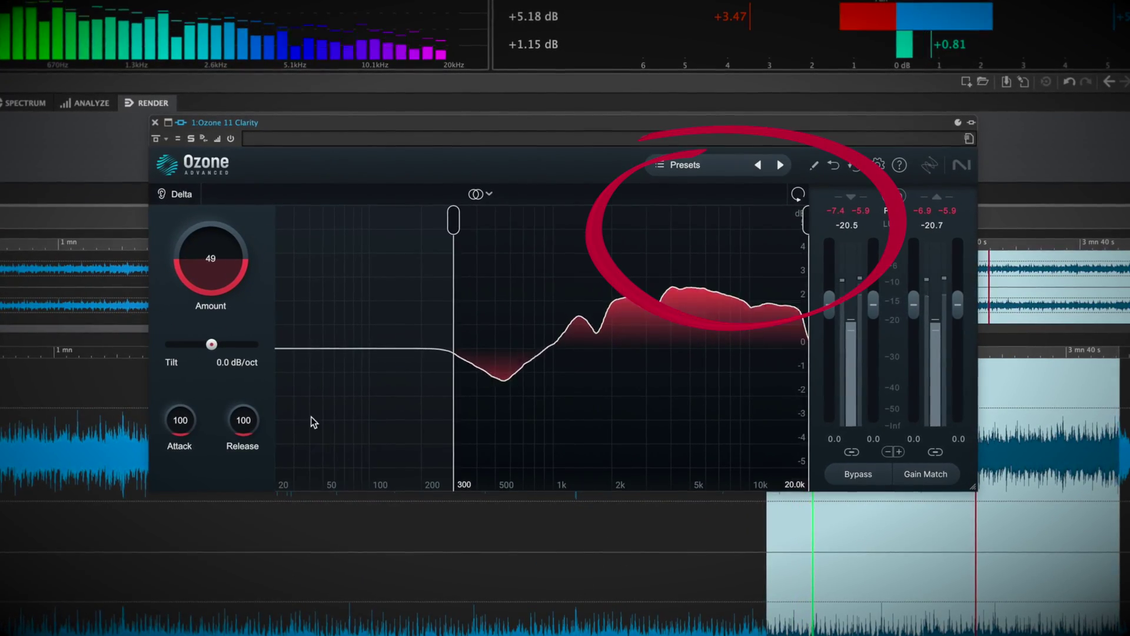
pyautogui.moveTo(801, 219); pyautogui.dragTo(728, 264)
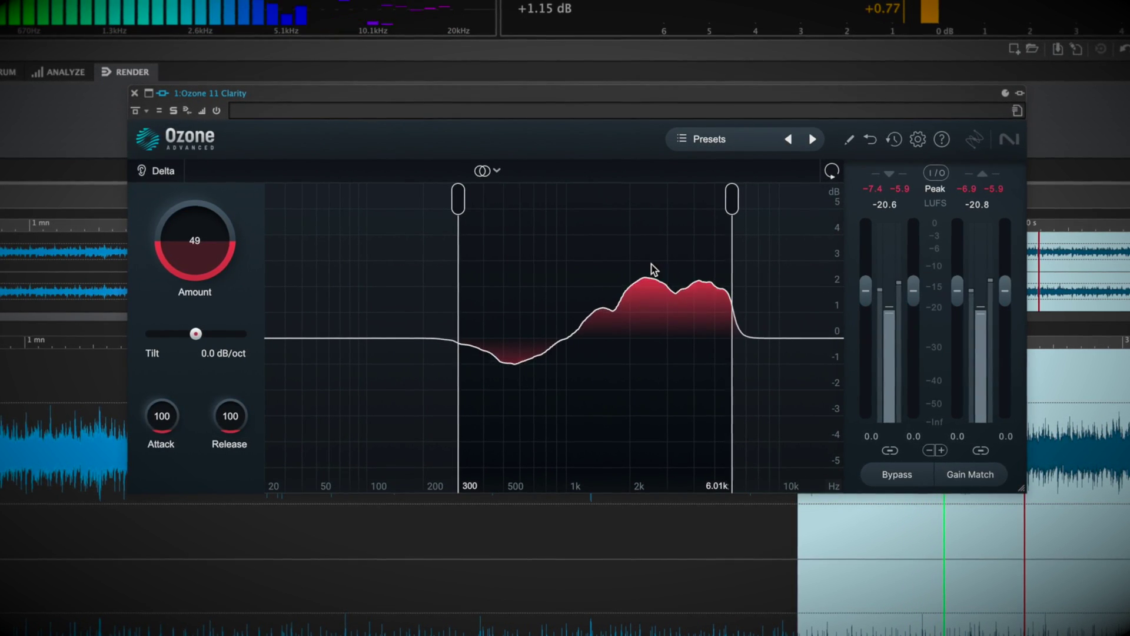
pyautogui.moveTo(463, 201); pyautogui.dragTo(389, 268)
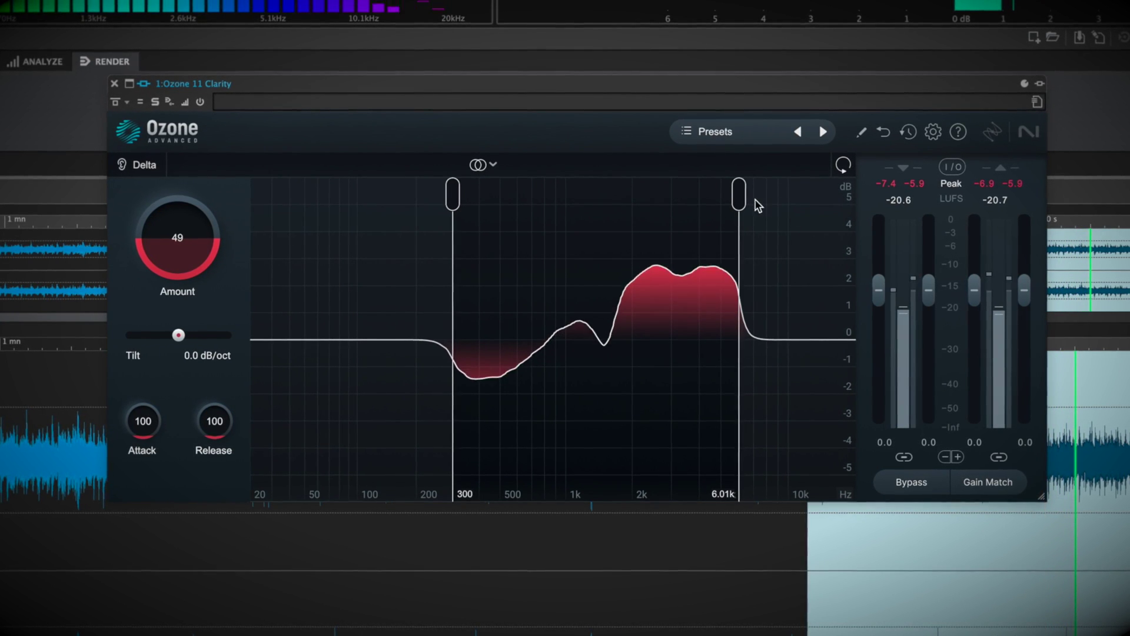
pyautogui.moveTo(741, 199); pyautogui.dragTo(883, 223)
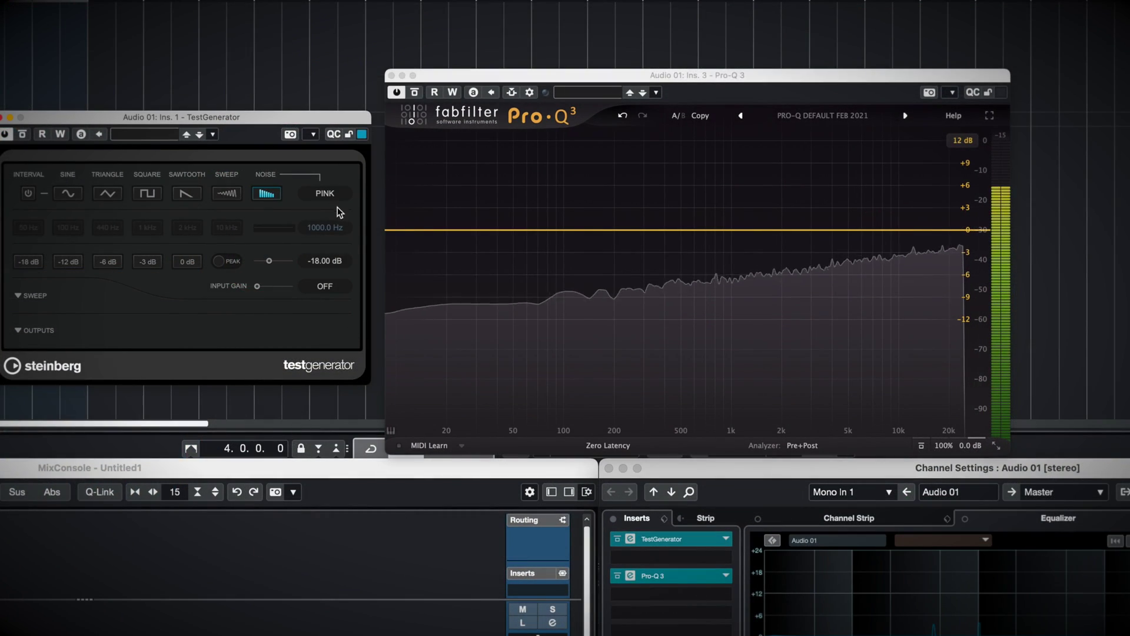
# Switch the TestGenerator noise type from PINK to WHITE
pyautogui.click(332, 191)
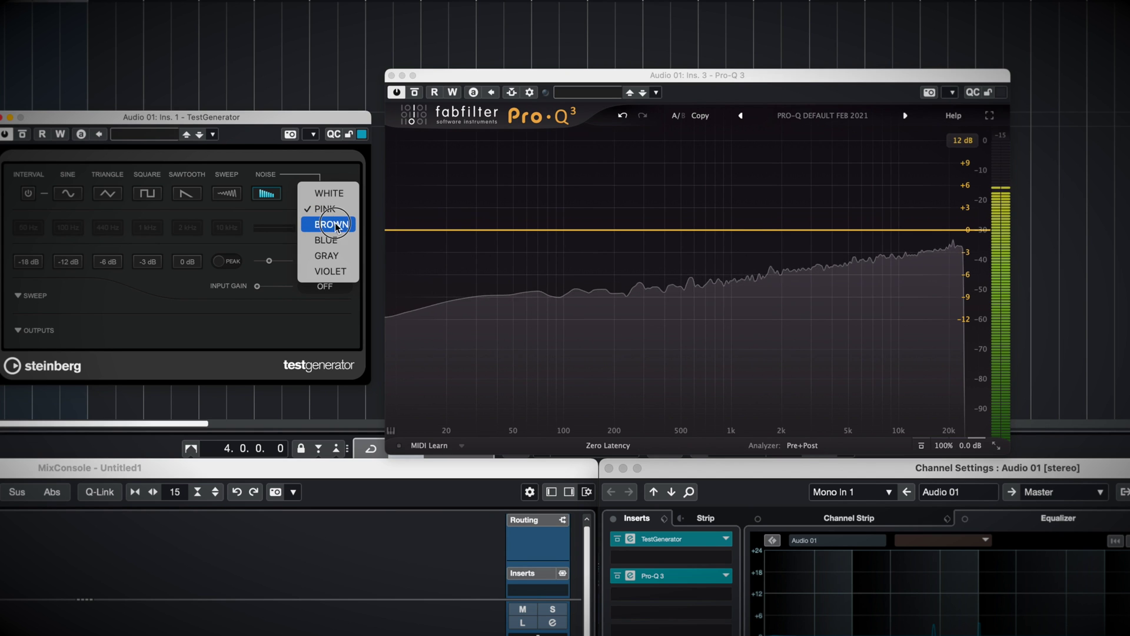
pyautogui.press('Return')
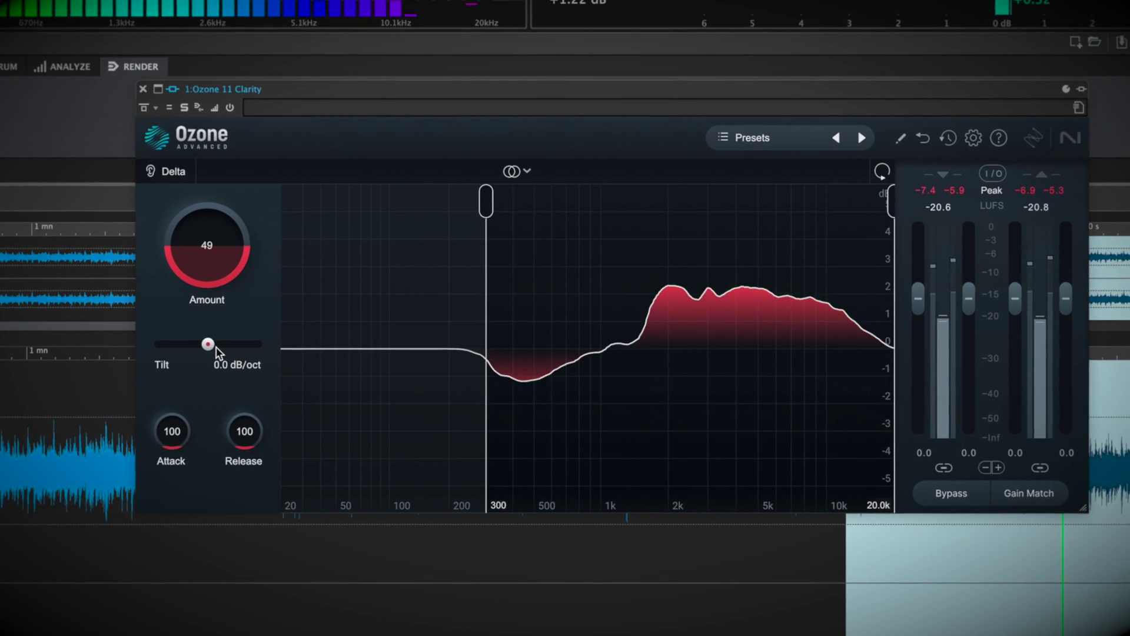
pyautogui.moveTo(219, 352); pyautogui.dragTo(217, 351)
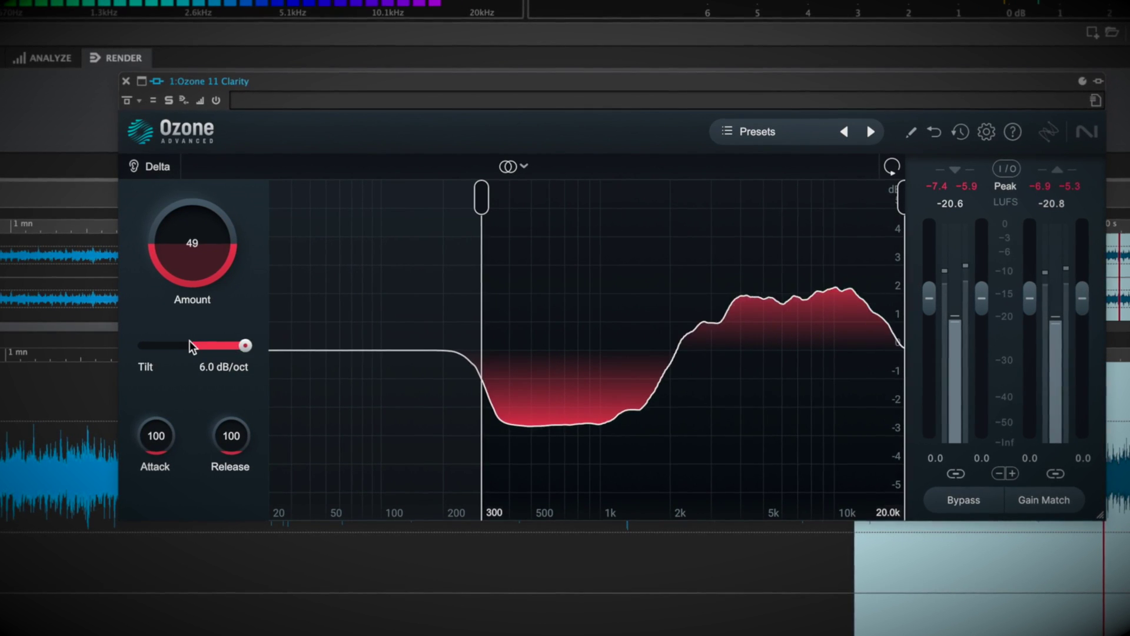
pyautogui.keyDown('alt'); pyautogui.click(230, 350); pyautogui.keyUp('alt')
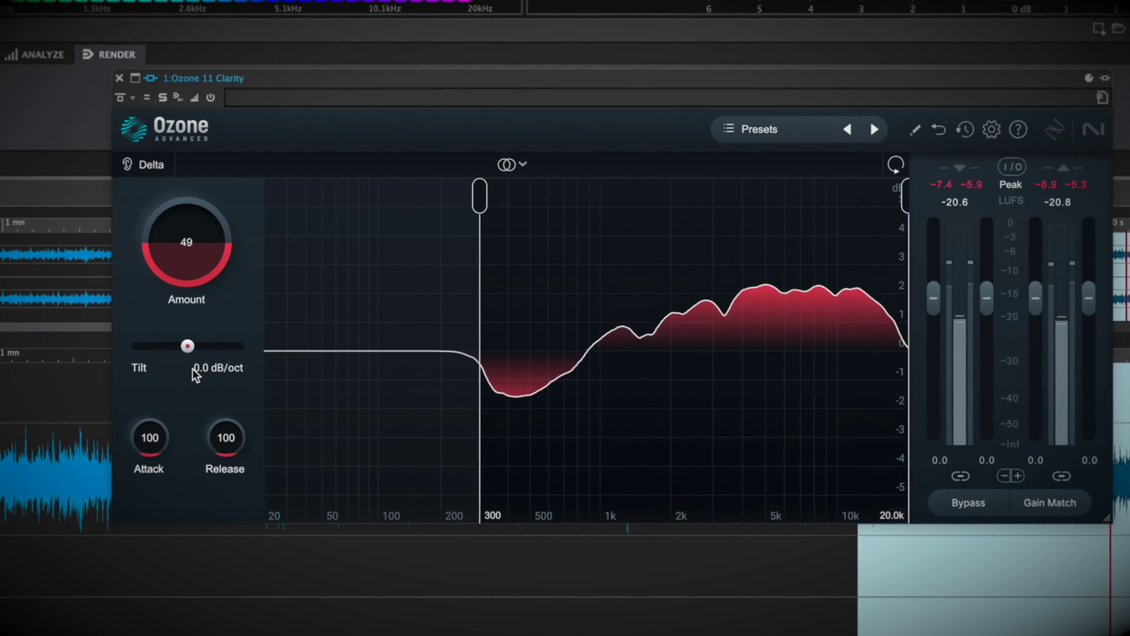
pyautogui.moveTo(187, 348); pyautogui.dragTo(174, 404)
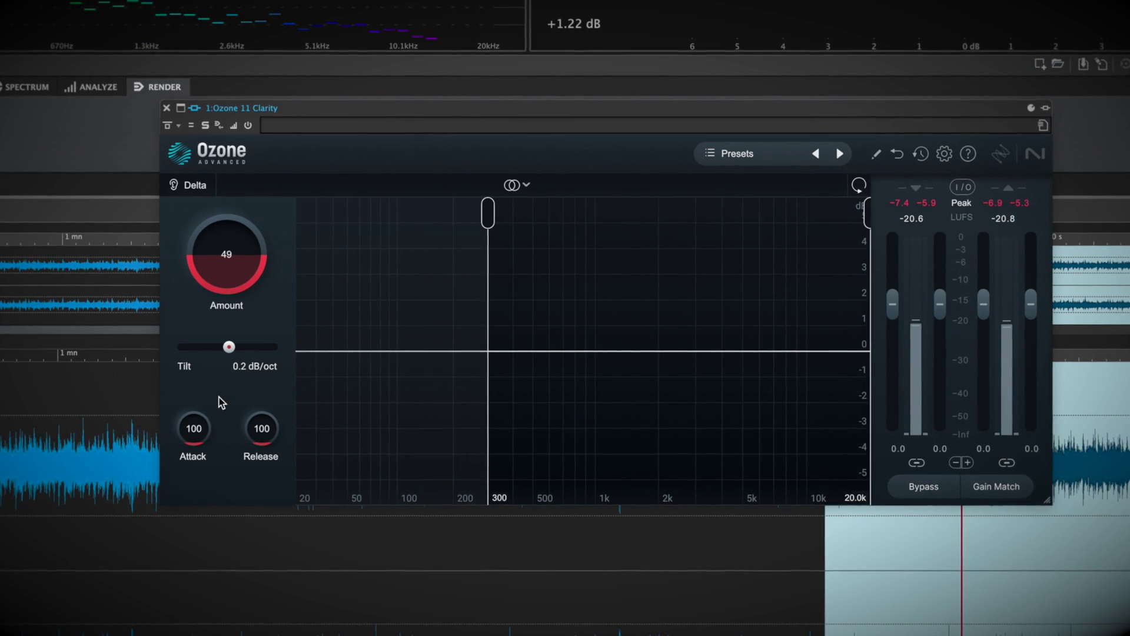
pyautogui.press('space')
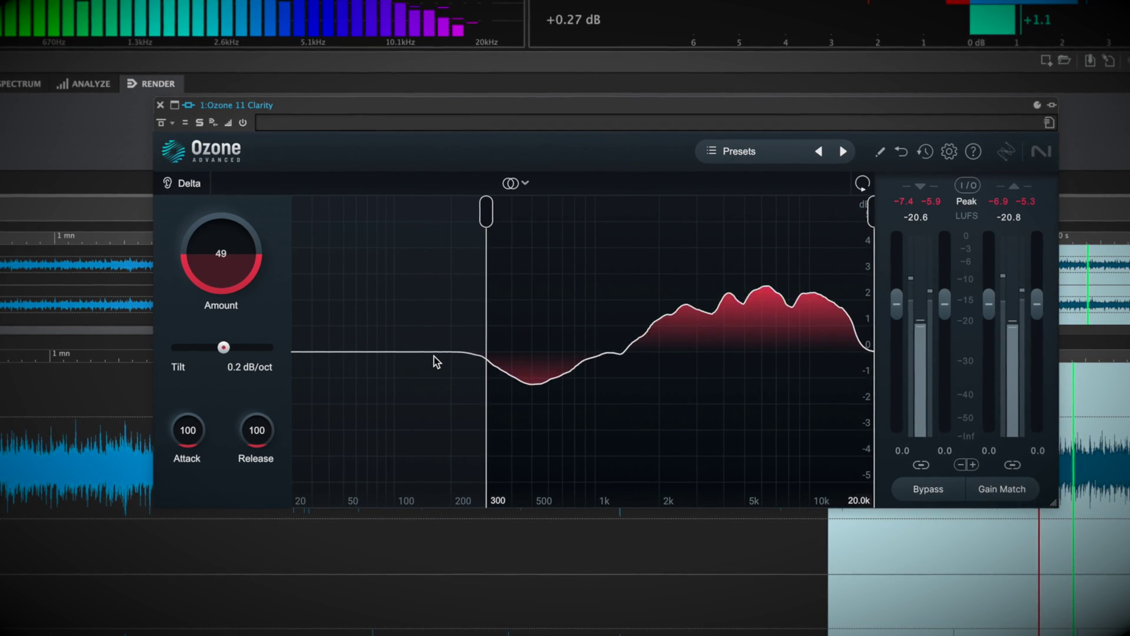
pyautogui.moveTo(223, 348); pyautogui.dragTo(191, 355)
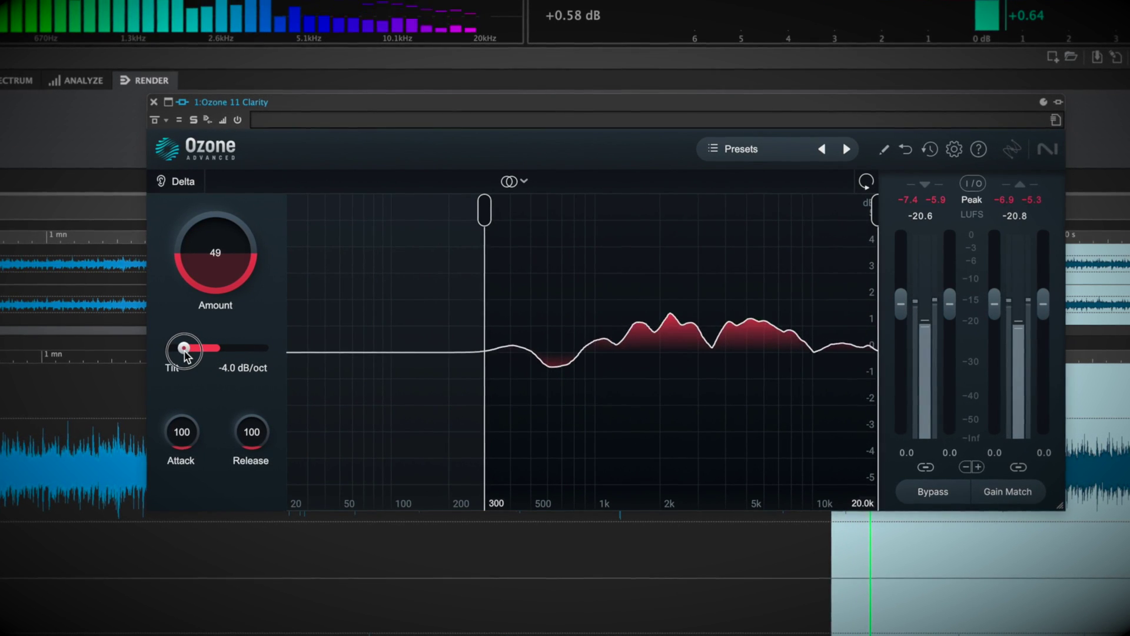
pyautogui.moveTo(184, 352); pyautogui.dragTo(214, 353)
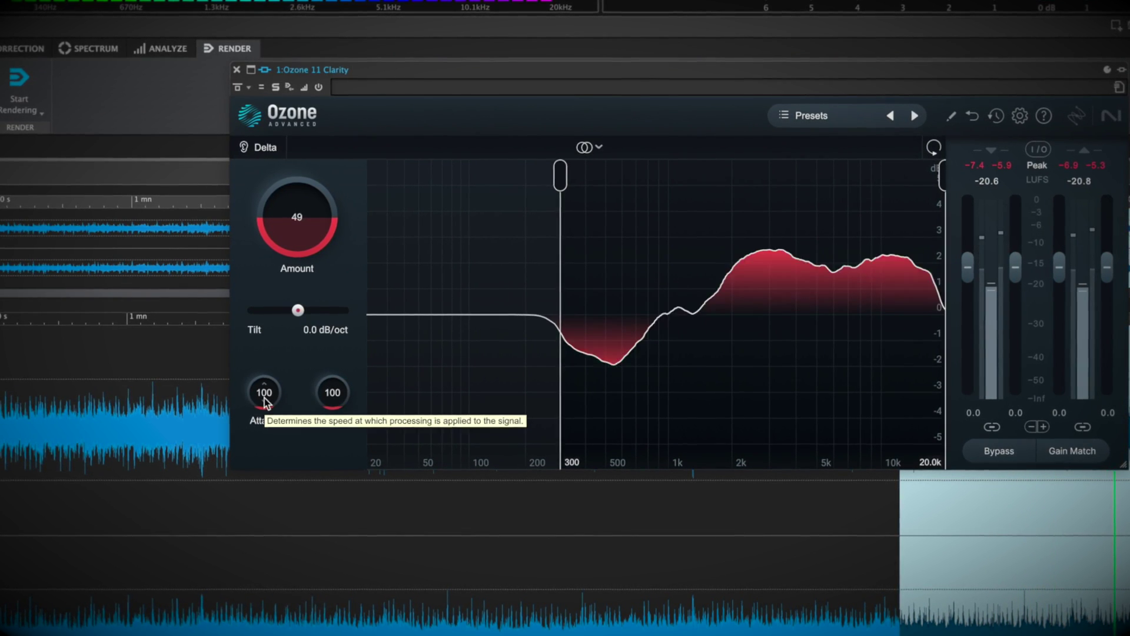
# Try a slower Attack and progressively longer Release, up to about 976 ms
pyautogui.moveTo(264, 400); pyautogui.dragTo(270, 361)
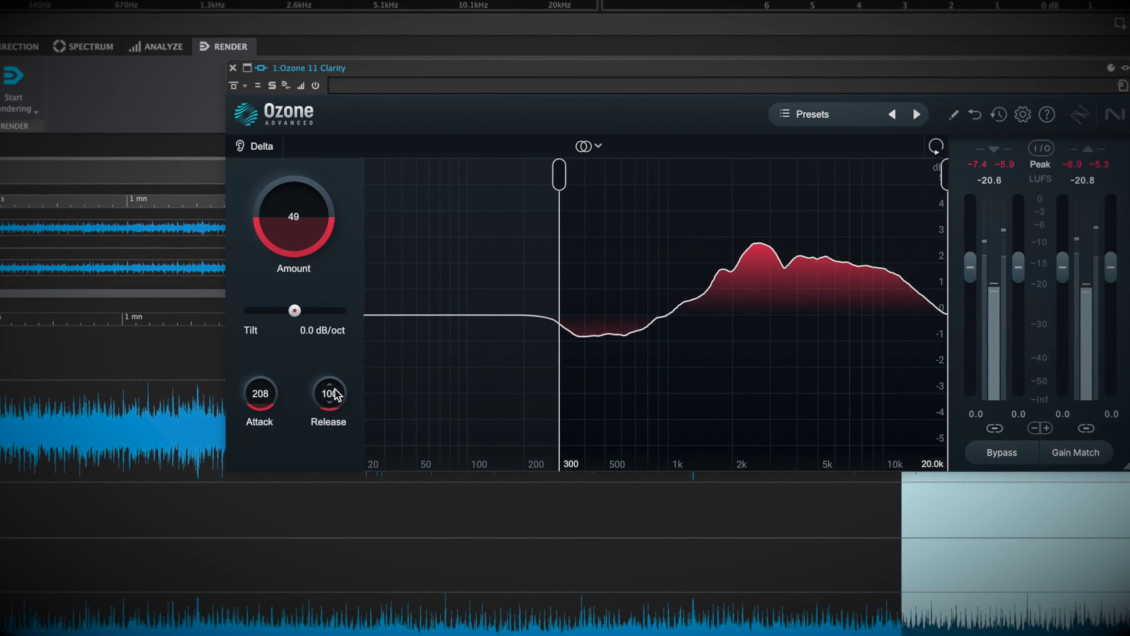
pyautogui.moveTo(332, 398); pyautogui.dragTo(331, 241)
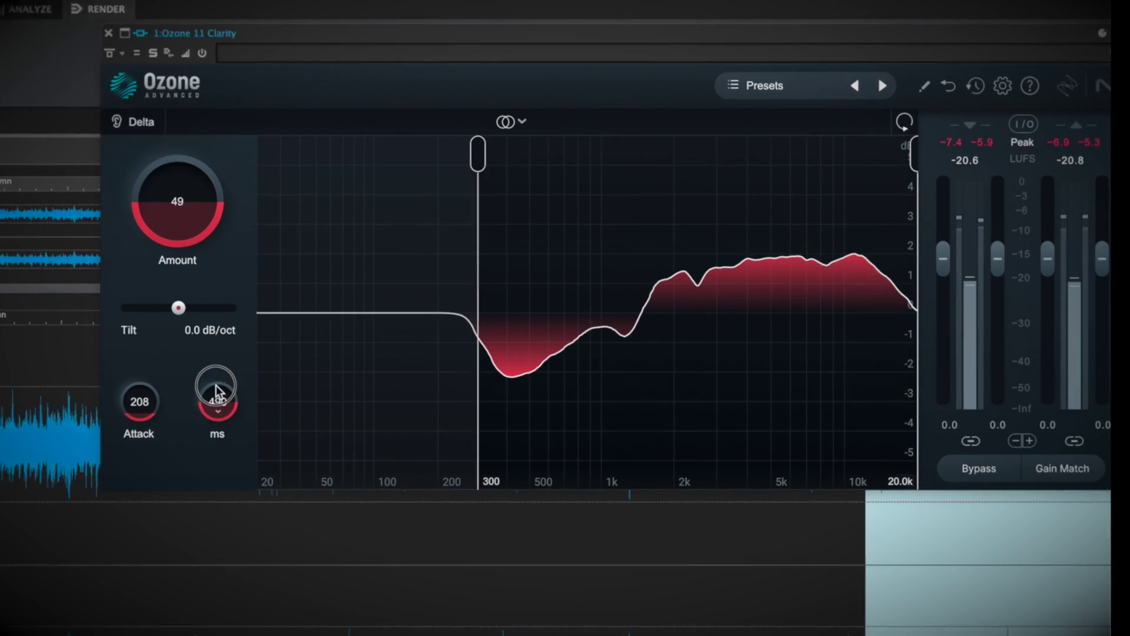
pyautogui.moveTo(216, 385); pyautogui.dragTo(175, 243)
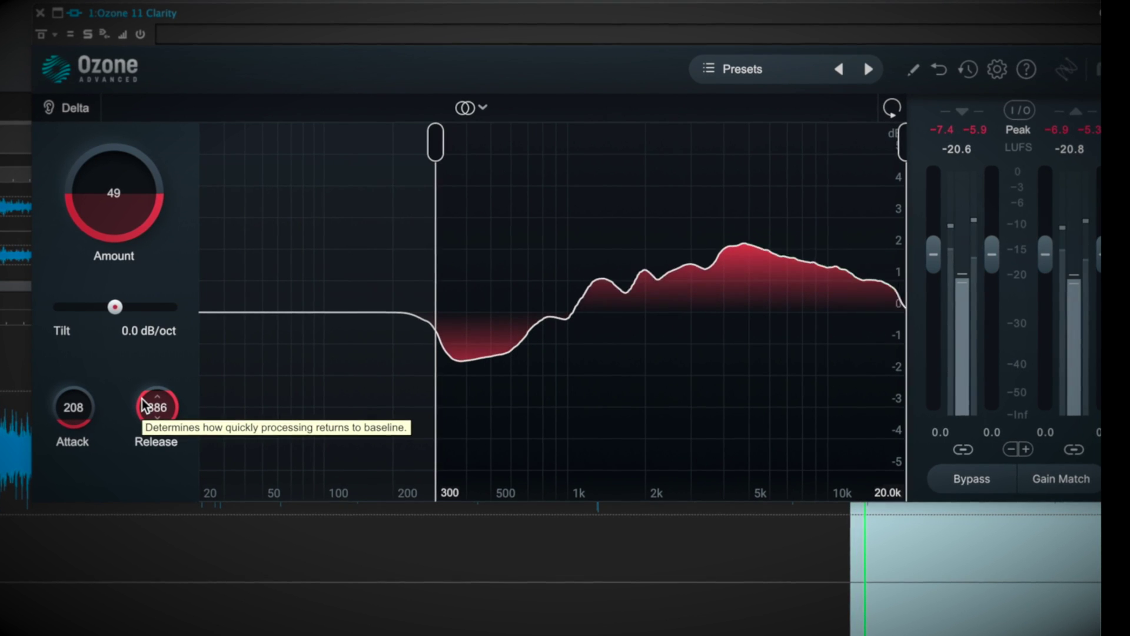
pyautogui.click(157, 412)
pyautogui.moveTo(156, 413); pyautogui.dragTo(155, 362)
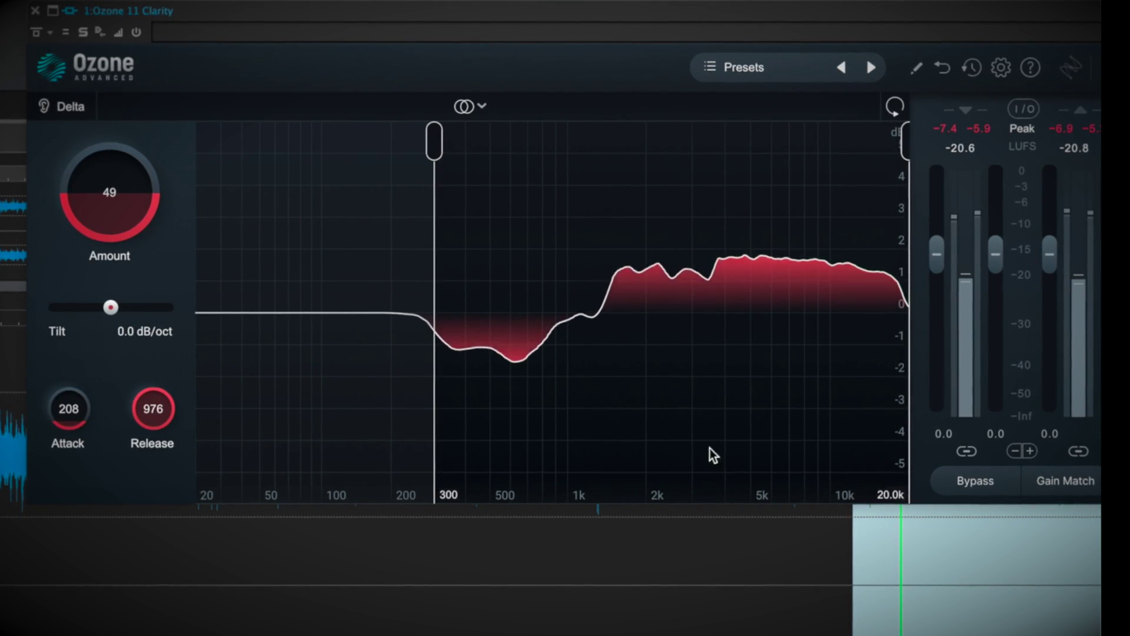
# A/B Clarity via Bypass, reset Release to 100 ms, then settle on Attack 84 ms and Release 200 ms
pyautogui.click(977, 491)
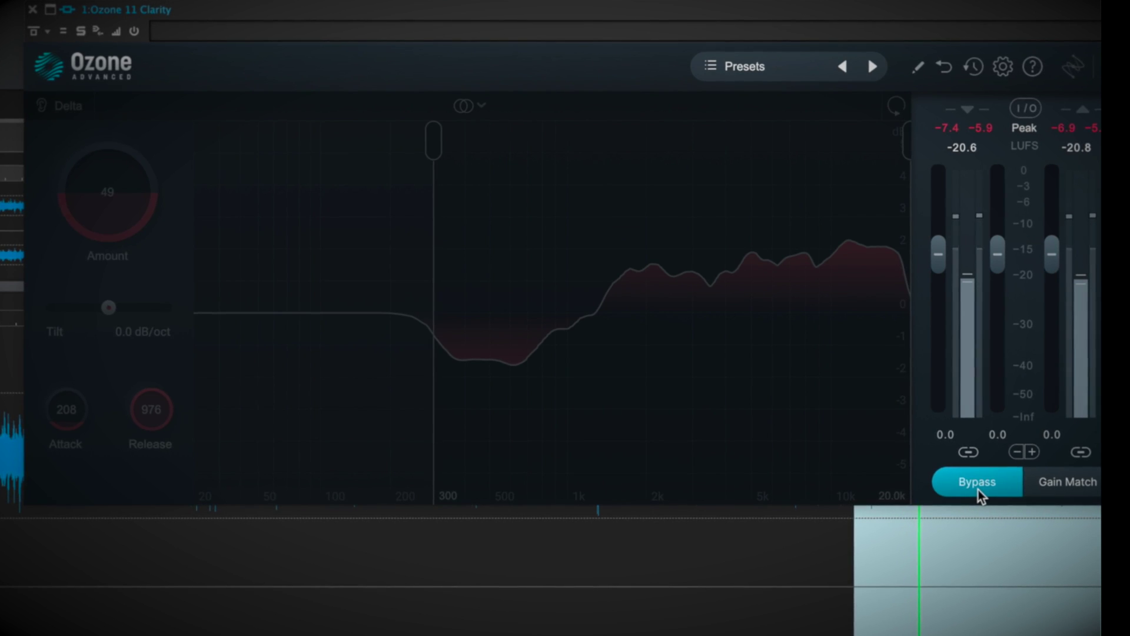
pyautogui.click(979, 489)
pyautogui.doubleClick(132, 432)
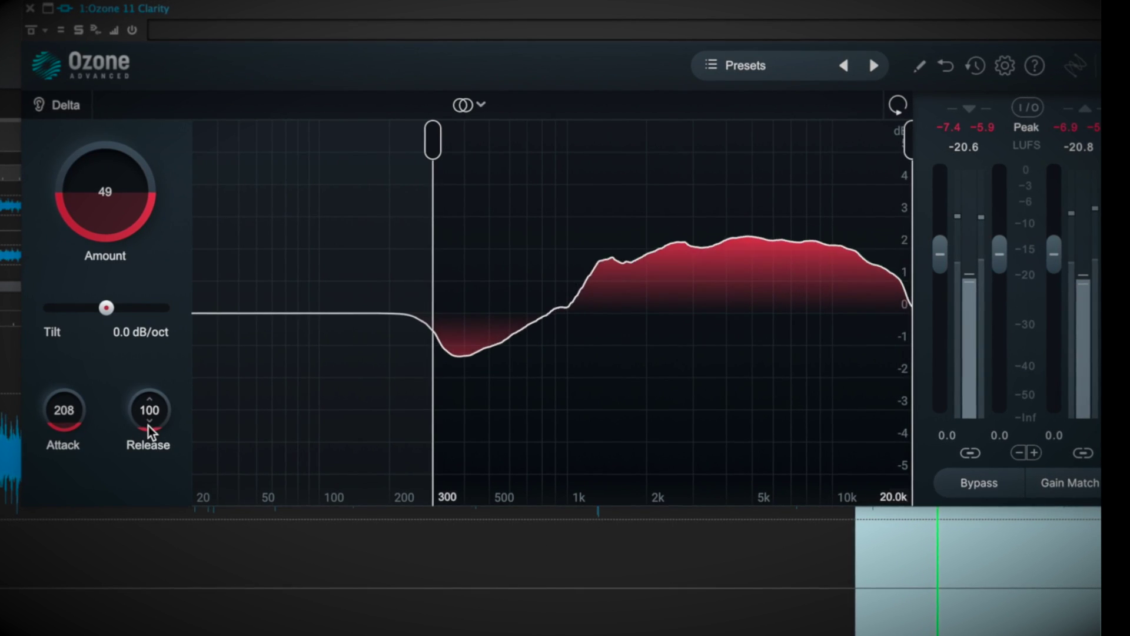
pyautogui.moveTo(147, 427); pyautogui.dragTo(146, 345)
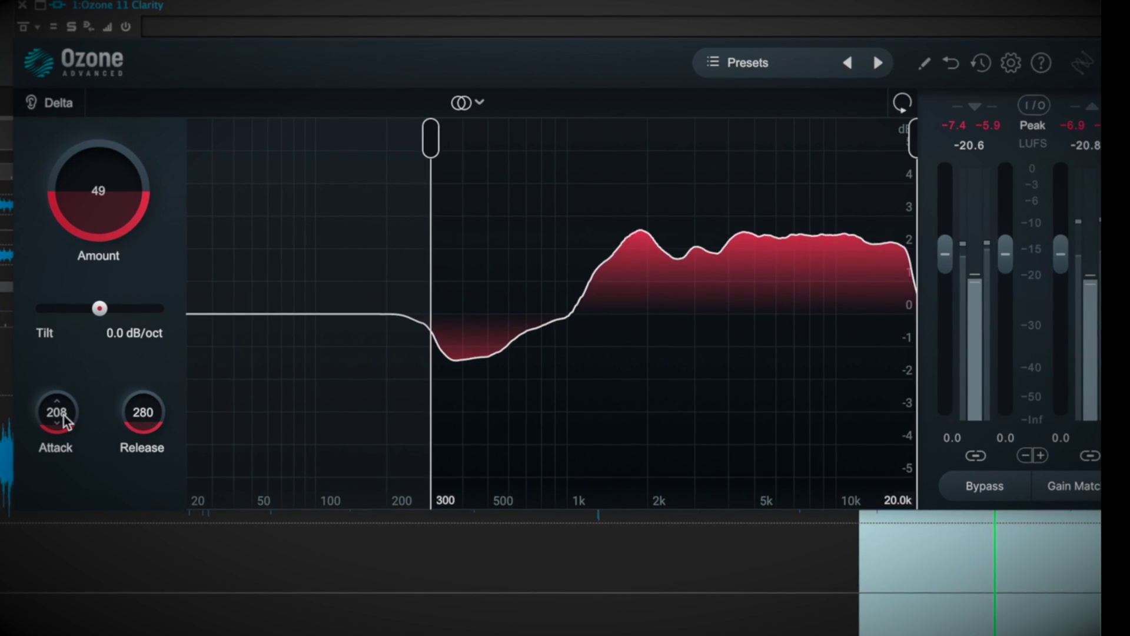
pyautogui.moveTo(147, 424); pyautogui.dragTo(163, 368)
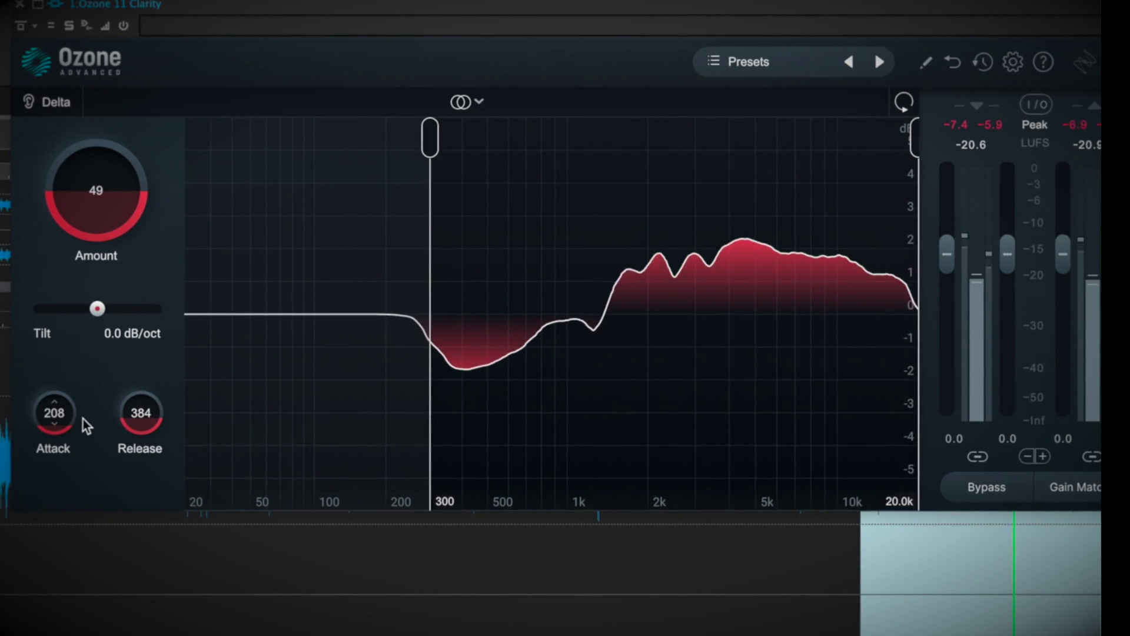
pyautogui.moveTo(70, 424)
pyautogui.mouseDown()
pyautogui.moveTo(61, 439)
pyautogui.moveTo(51, 416)
pyautogui.mouseUp()
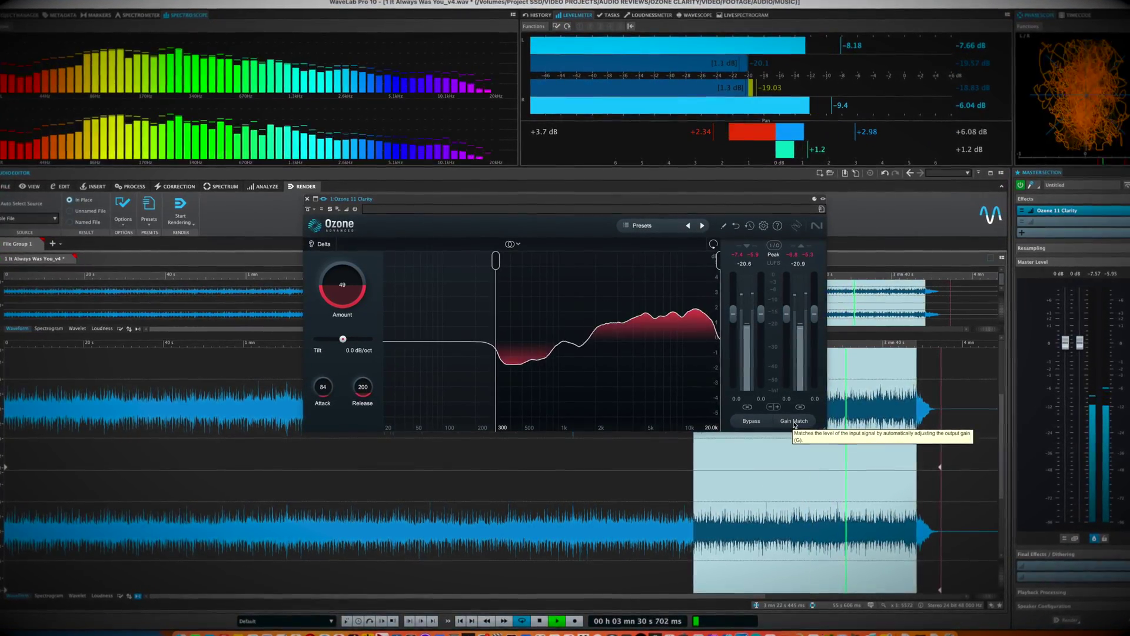
# Enable Clarity's Gain Match and toggle Bypass off and on to compare with the dry song
pyautogui.click(794, 422)
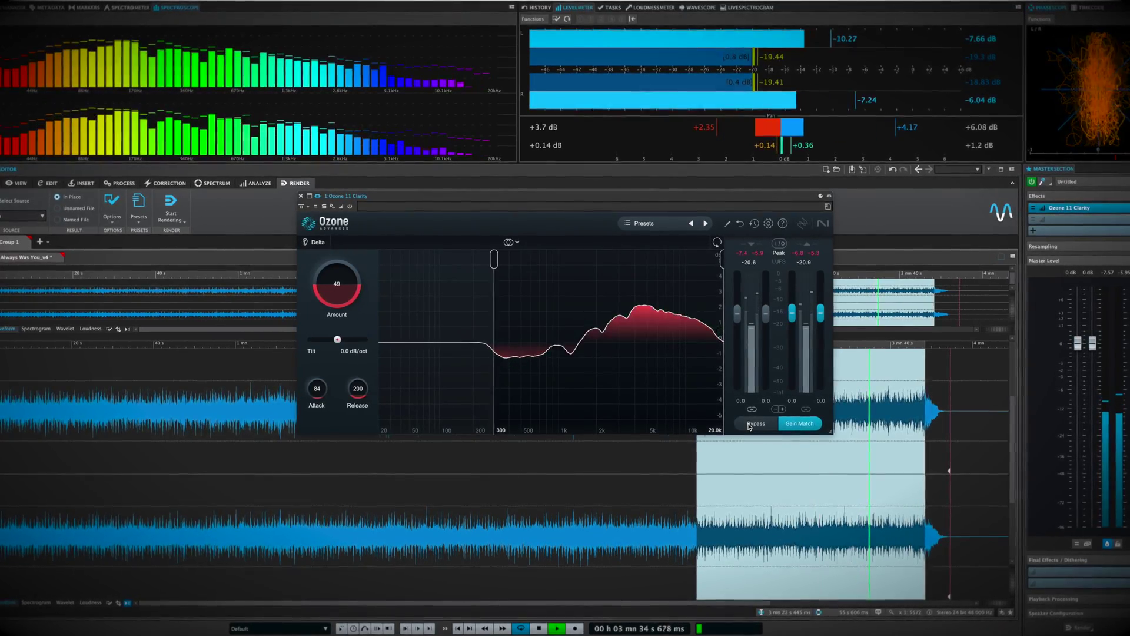
pyautogui.click(749, 425)
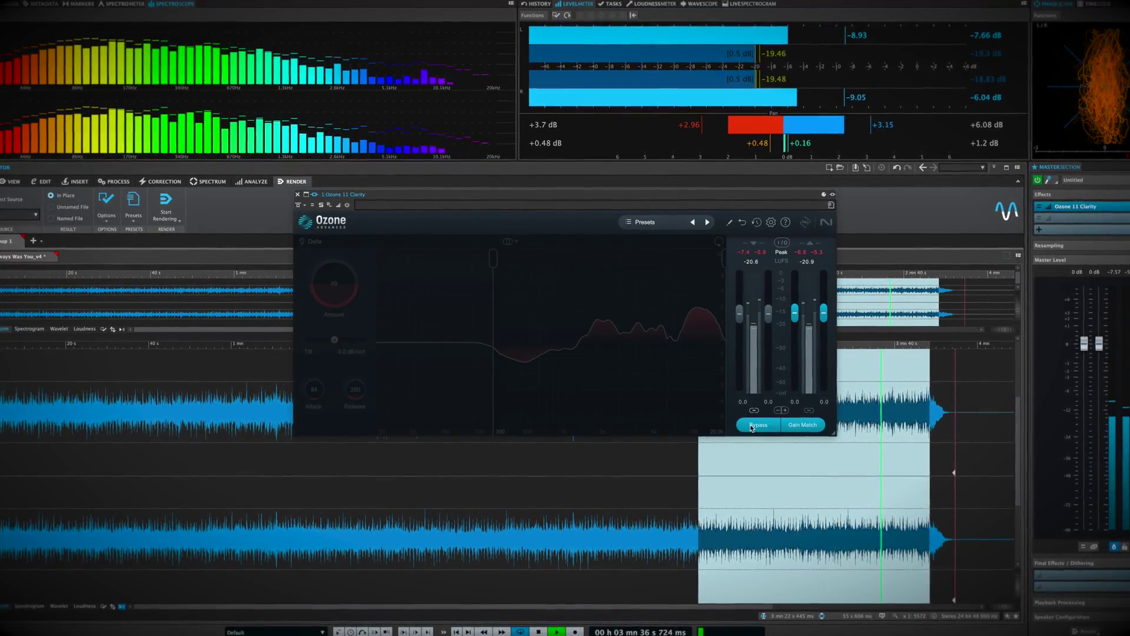
pyautogui.click(751, 425)
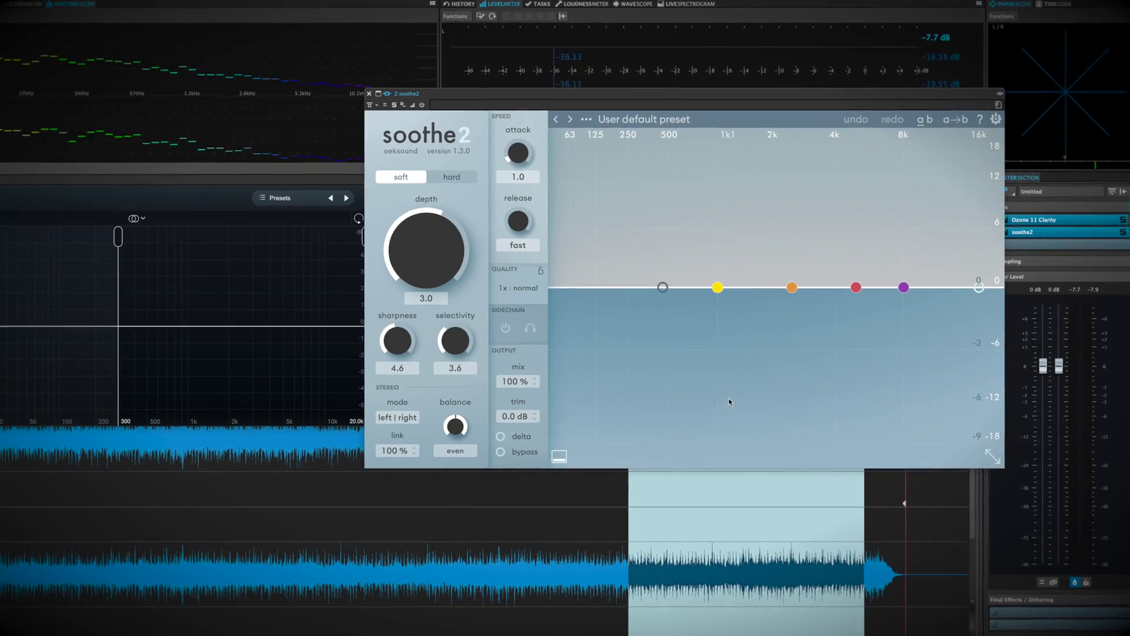
# Start playing the song through soothe2 on its User default preset
pyautogui.press('space')
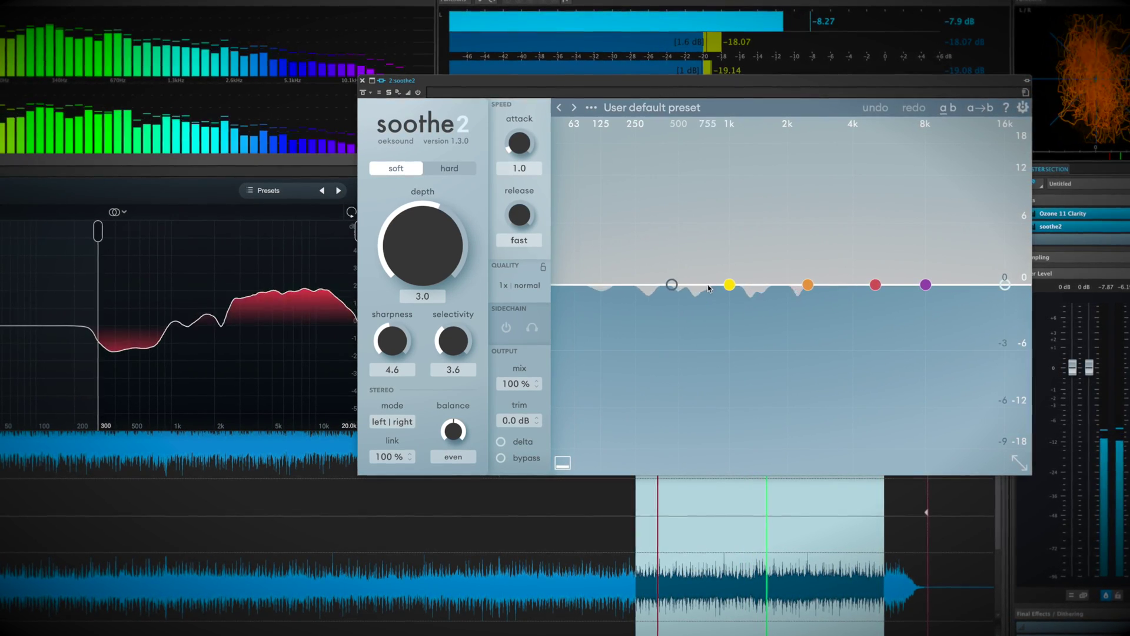
# Turn soothe2's band 1 into a tall boost peaked around 300 Hz
pyautogui.moveTo(735, 290); pyautogui.dragTo(607, 191)
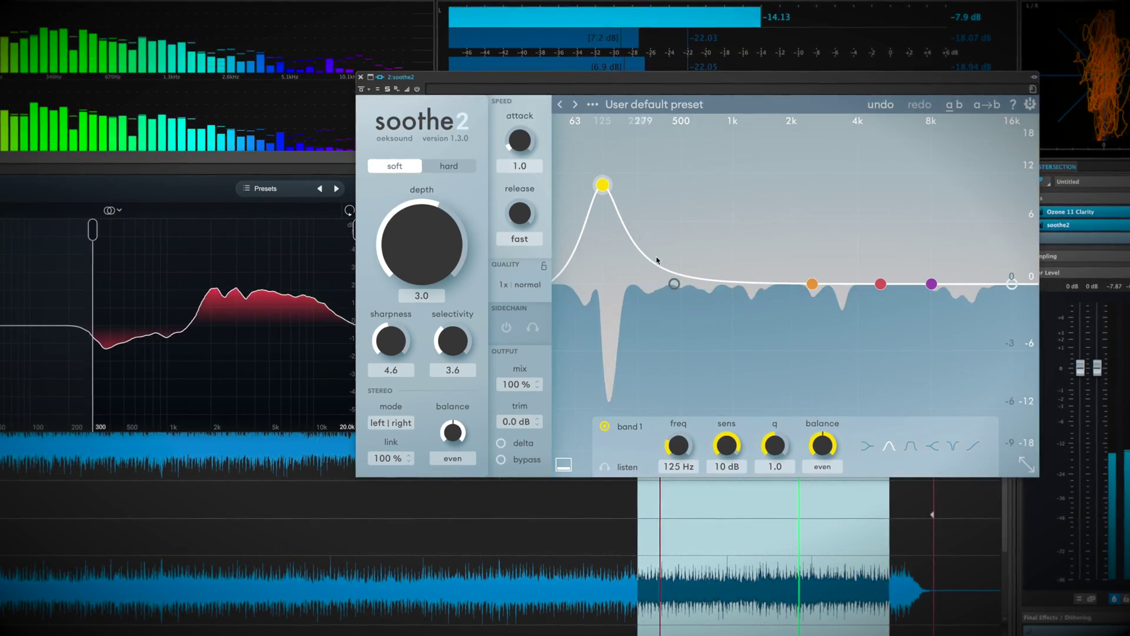
pyautogui.click(671, 283)
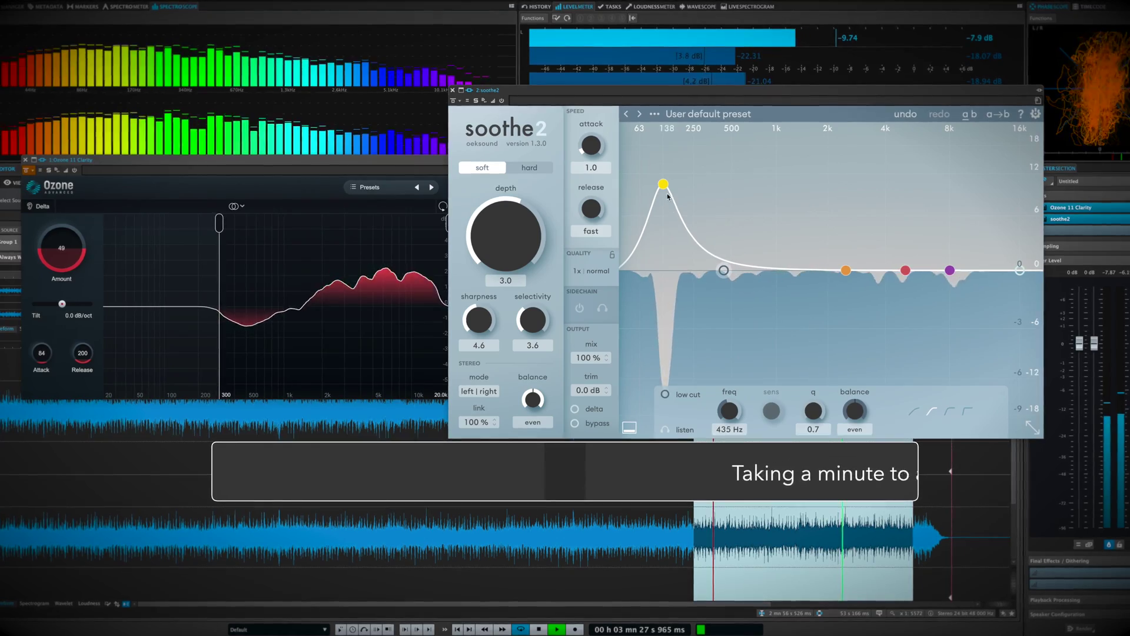
pyautogui.moveTo(663, 183); pyautogui.dragTo(707, 184)
pyautogui.scroll(-3, 706, 187)
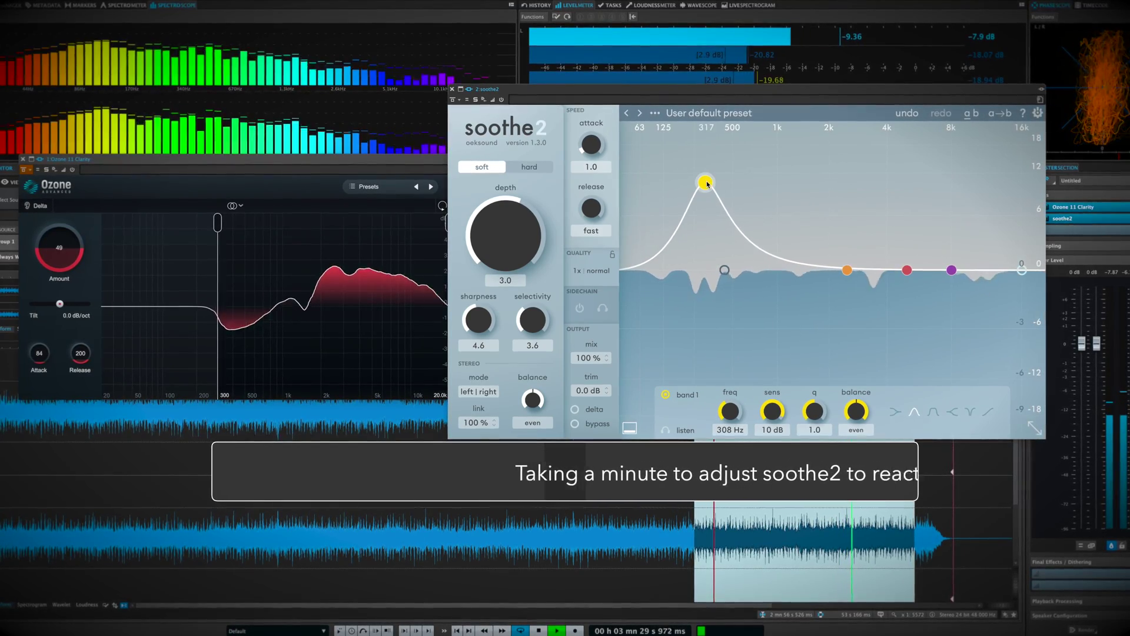
# Disable the low cut, lift band 2 to 811 Hz at 5.2 dB, and raise selectivity to 3.8
pyautogui.moveTo(724, 269); pyautogui.dragTo(739, 271)
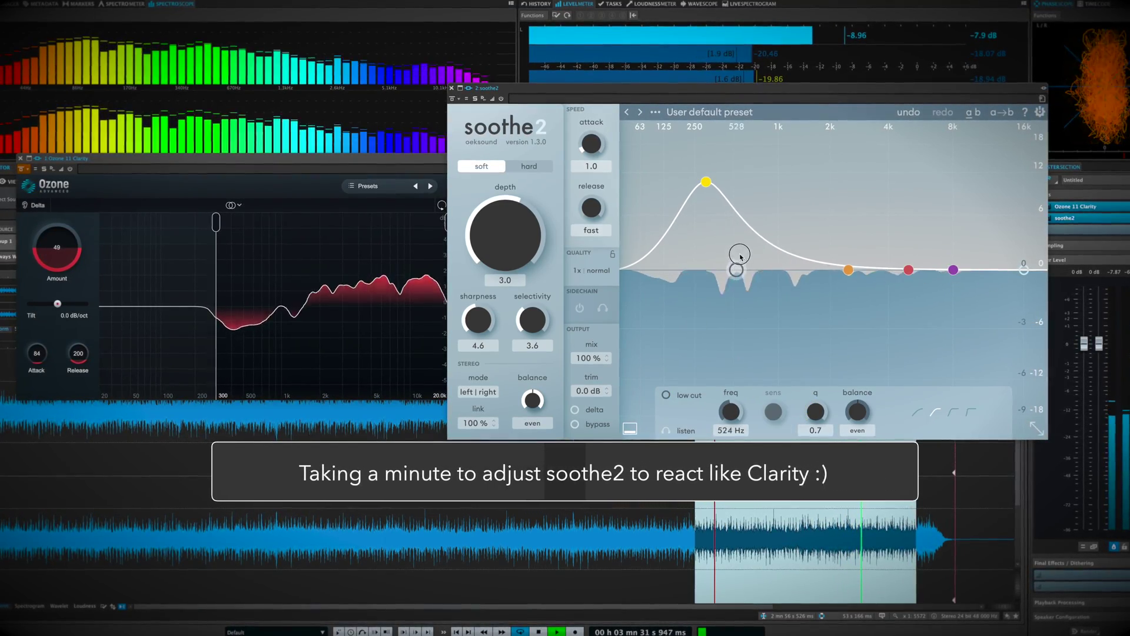
pyautogui.doubleClick(740, 271)
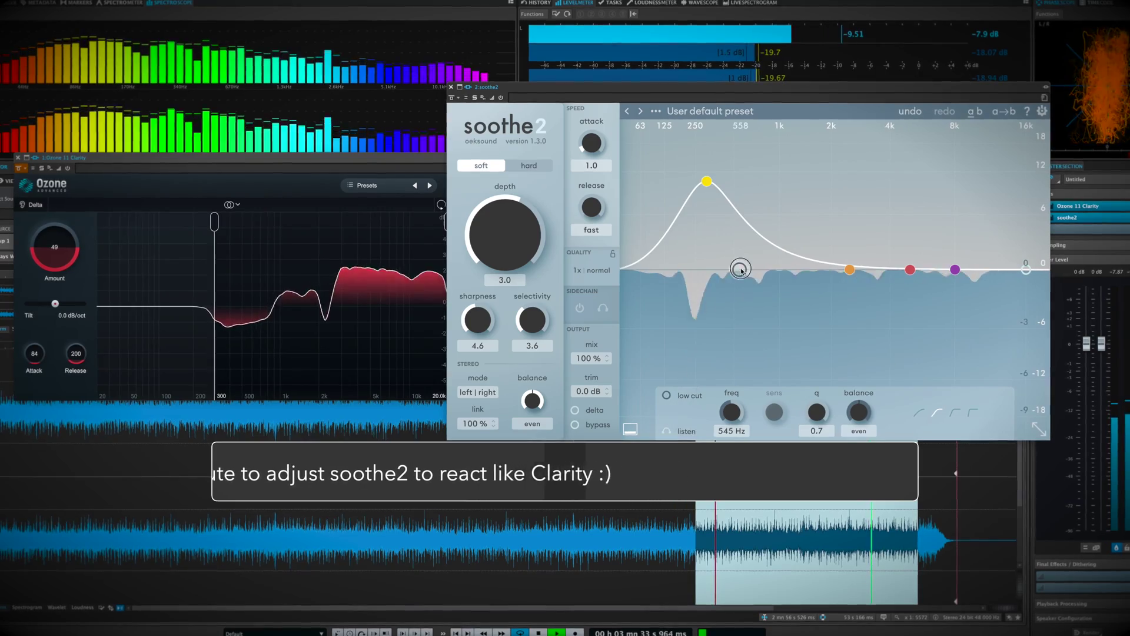
pyautogui.moveTo(849, 270); pyautogui.dragTo(766, 220)
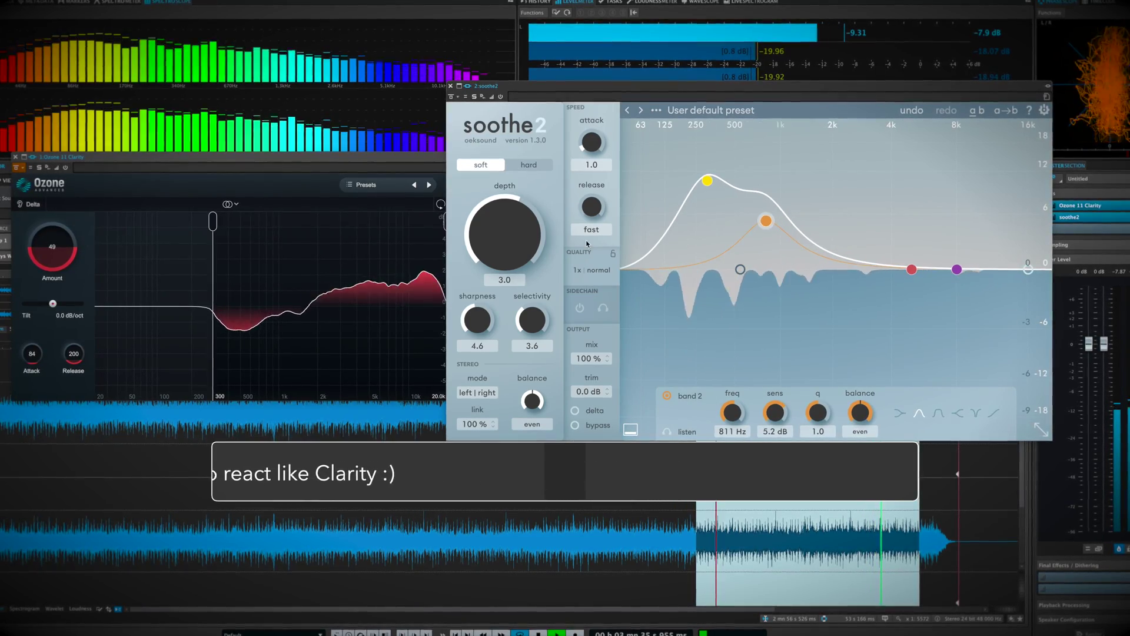
pyautogui.moveTo(505, 235); pyautogui.dragTo(506, 212)
pyautogui.moveTo(537, 307); pyautogui.dragTo(539, 314)
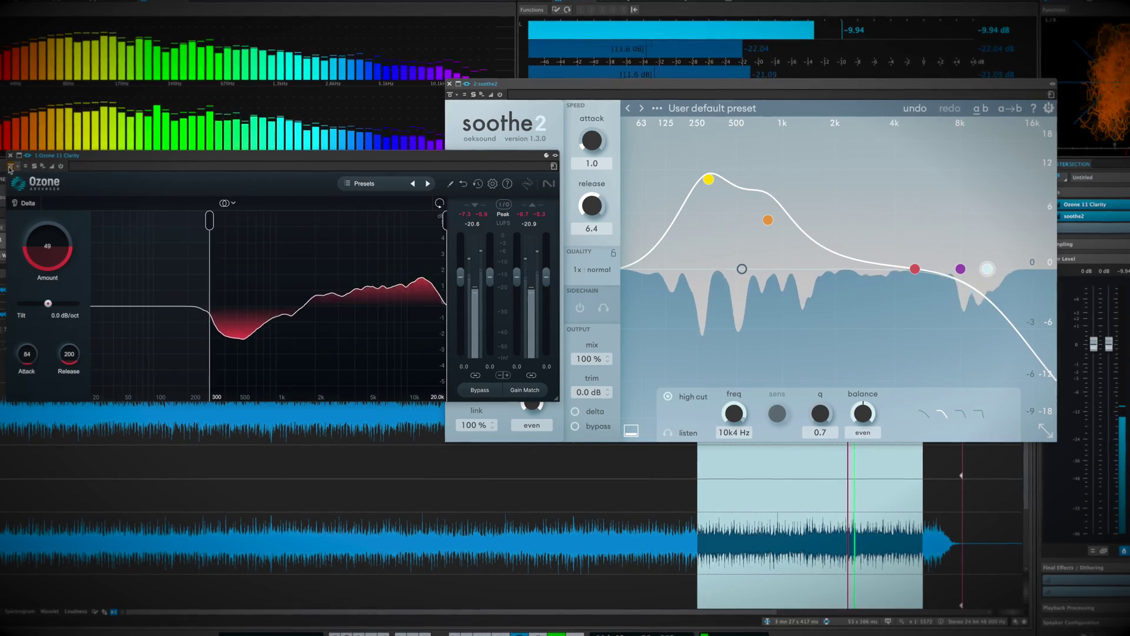
# Alternate the soothe2 and Clarity windows in front to compare, ending on soothe2
pyautogui.click(456, 95)
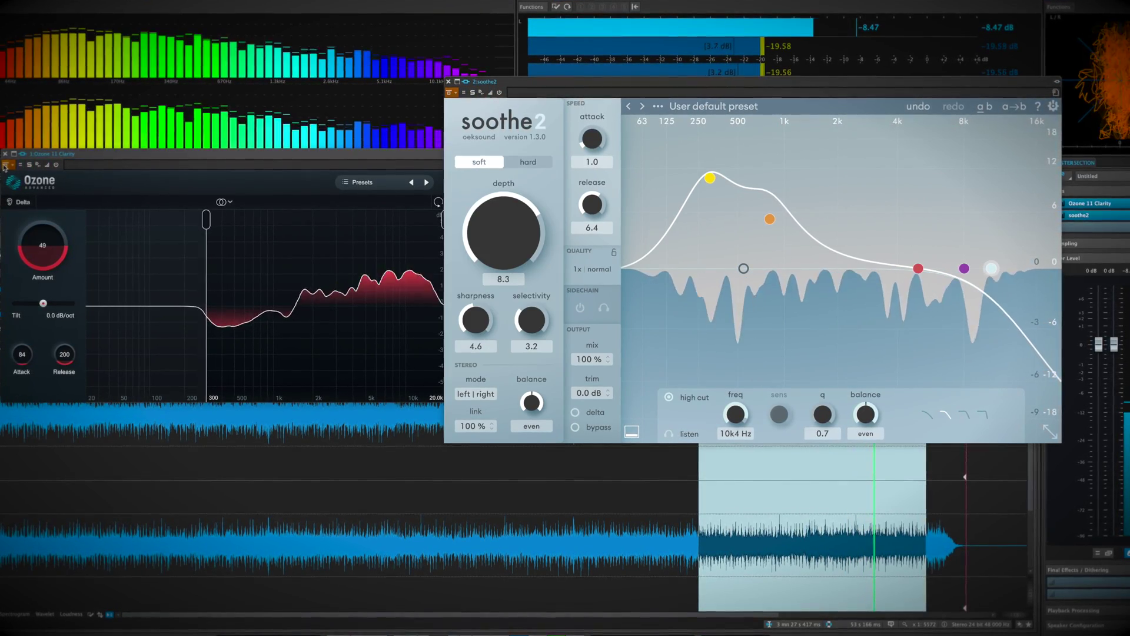
pyautogui.click(171, 215)
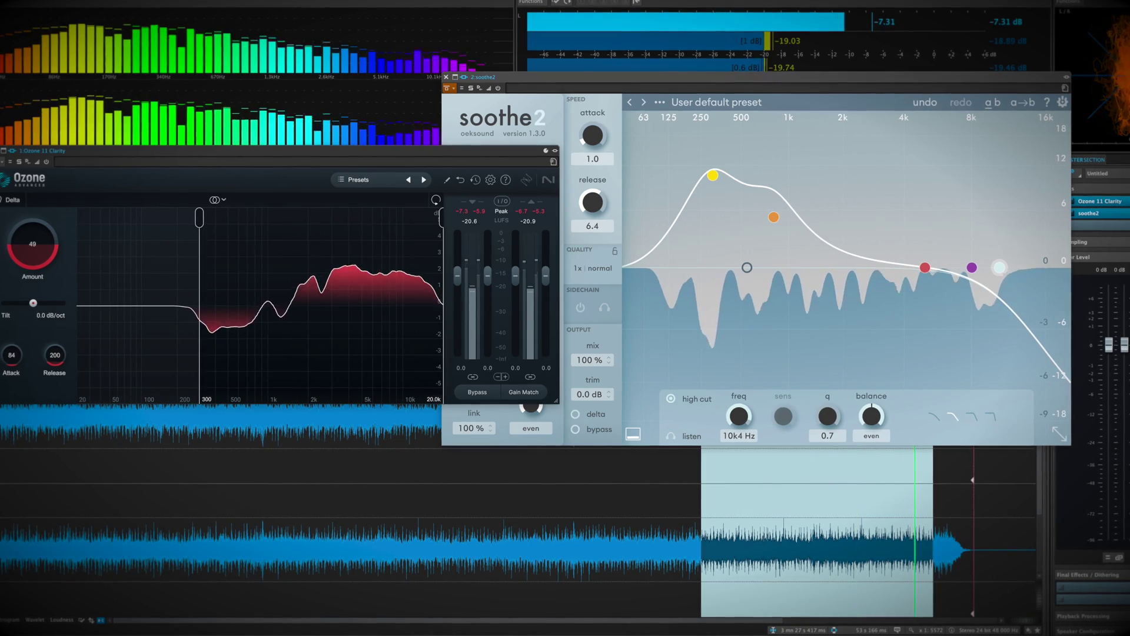
pyautogui.click(444, 94)
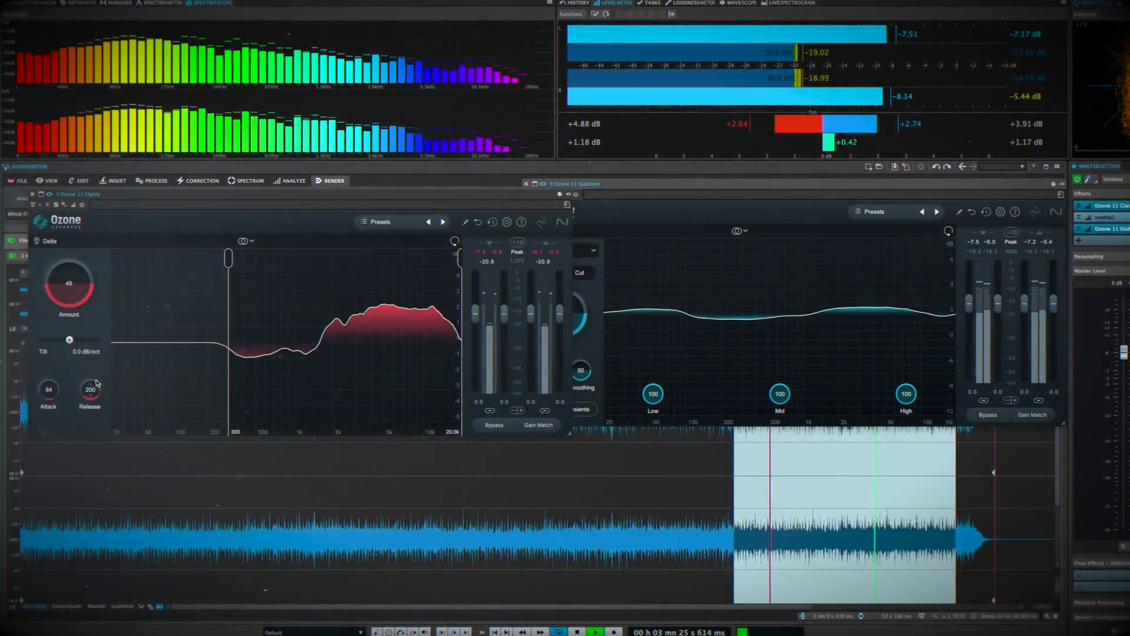
# Nudge Clarity's Release to 202 and bring the Stabilizer window forward, closing its Presets menu
pyautogui.moveTo(97, 383); pyautogui.dragTo(97, 380)
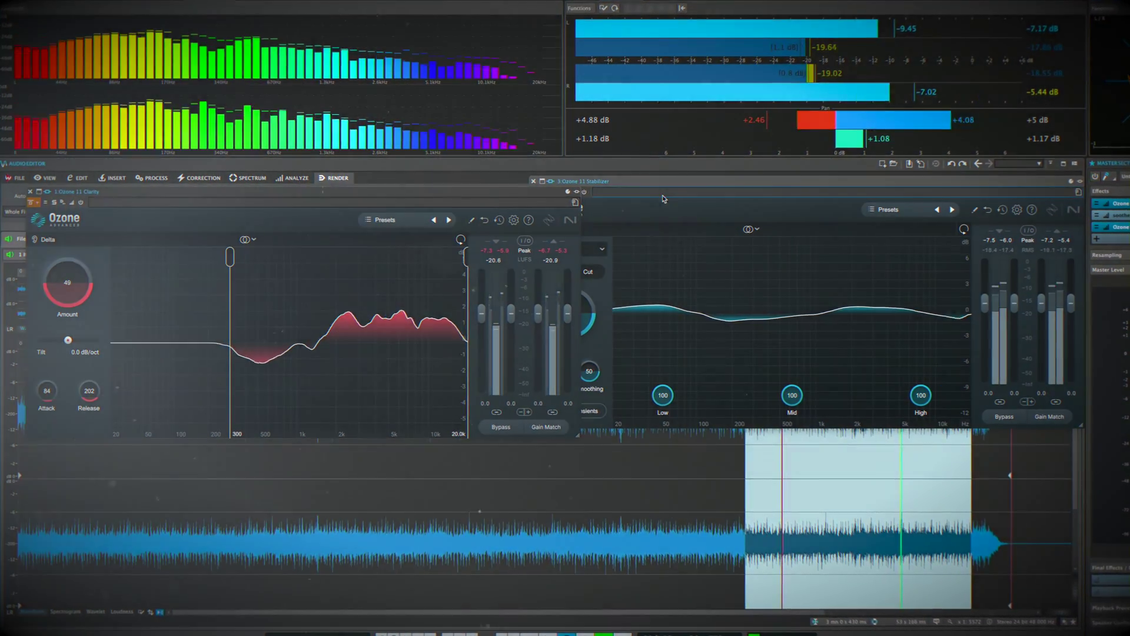
pyautogui.click(539, 194)
pyautogui.click(544, 194)
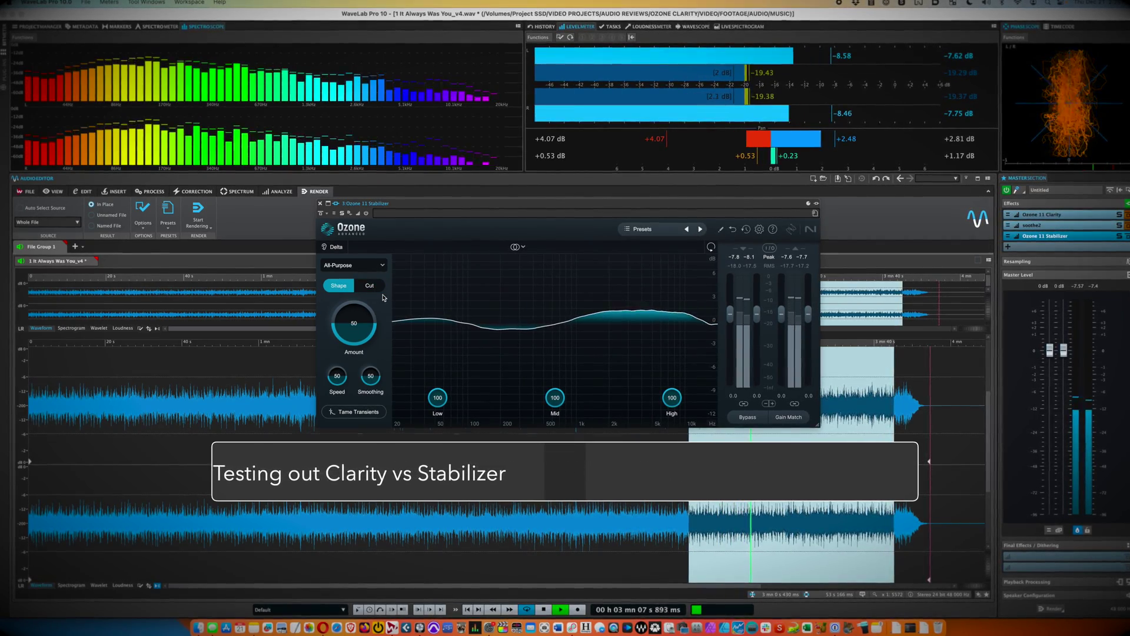
# Place the Clarity and Stabilizer windows side by side, with Stabilizer in front
pyautogui.click(577, 206)
pyautogui.moveTo(577, 205); pyautogui.dragTo(347, 207)
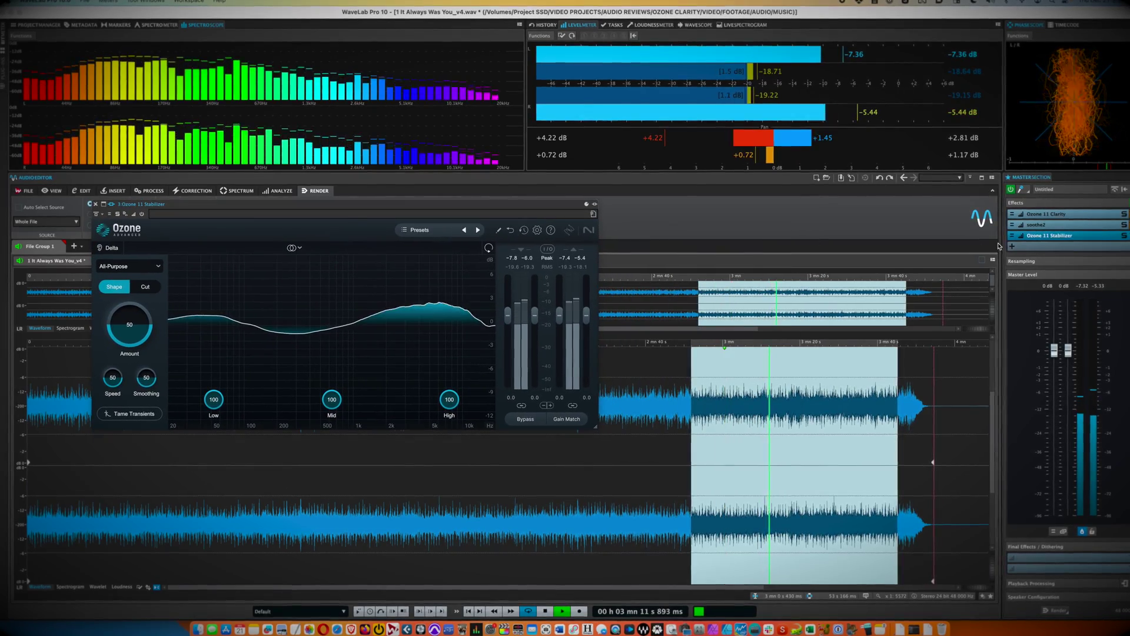
pyautogui.click(1067, 216)
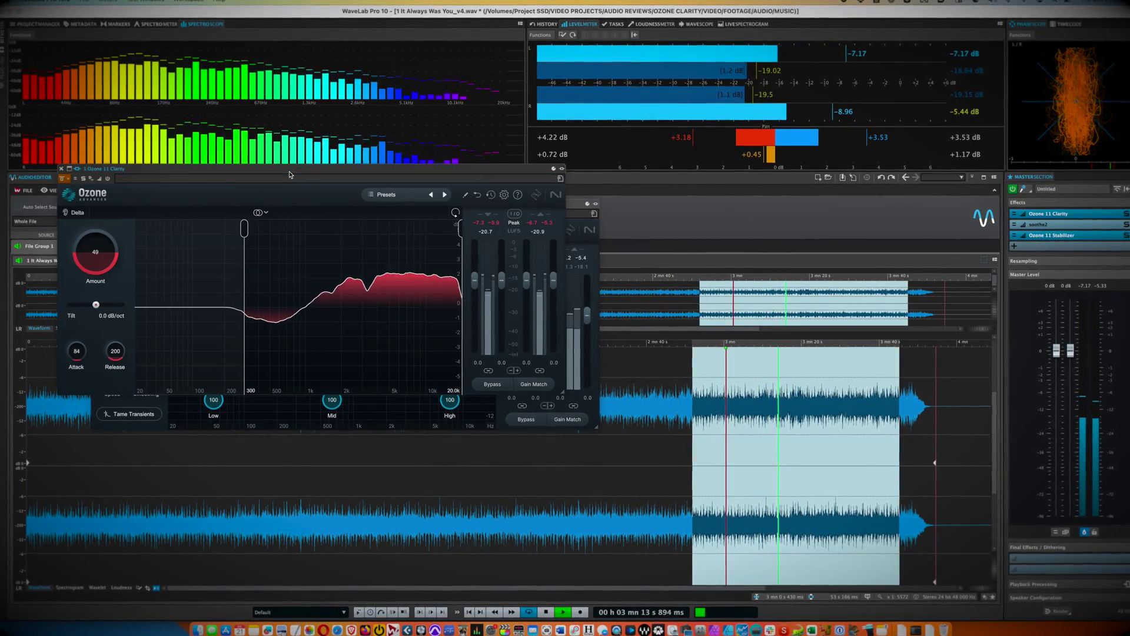
pyautogui.moveTo(289, 174); pyautogui.dragTo(186, 219)
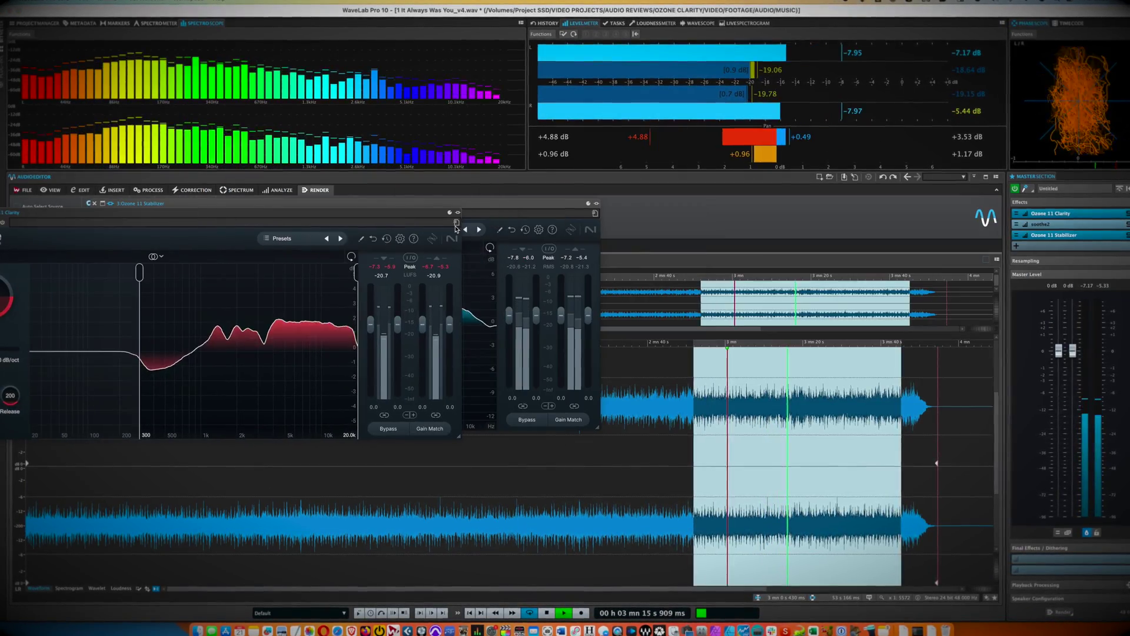
pyautogui.moveTo(894, 215); pyautogui.dragTo(888, 193)
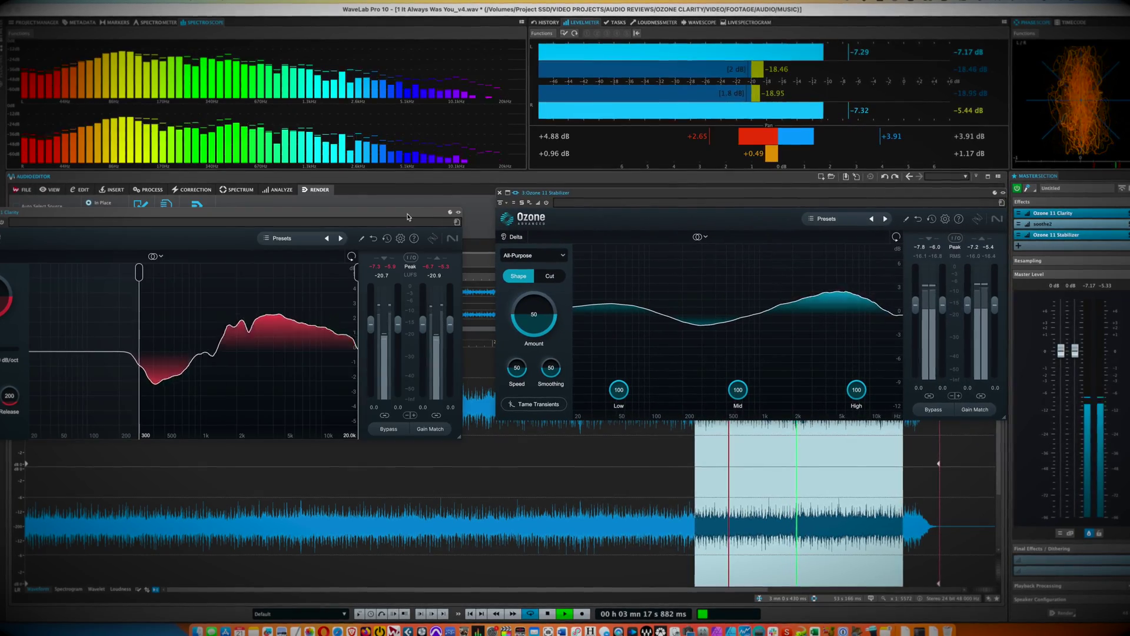
pyautogui.moveTo(408, 217); pyautogui.dragTo(441, 207)
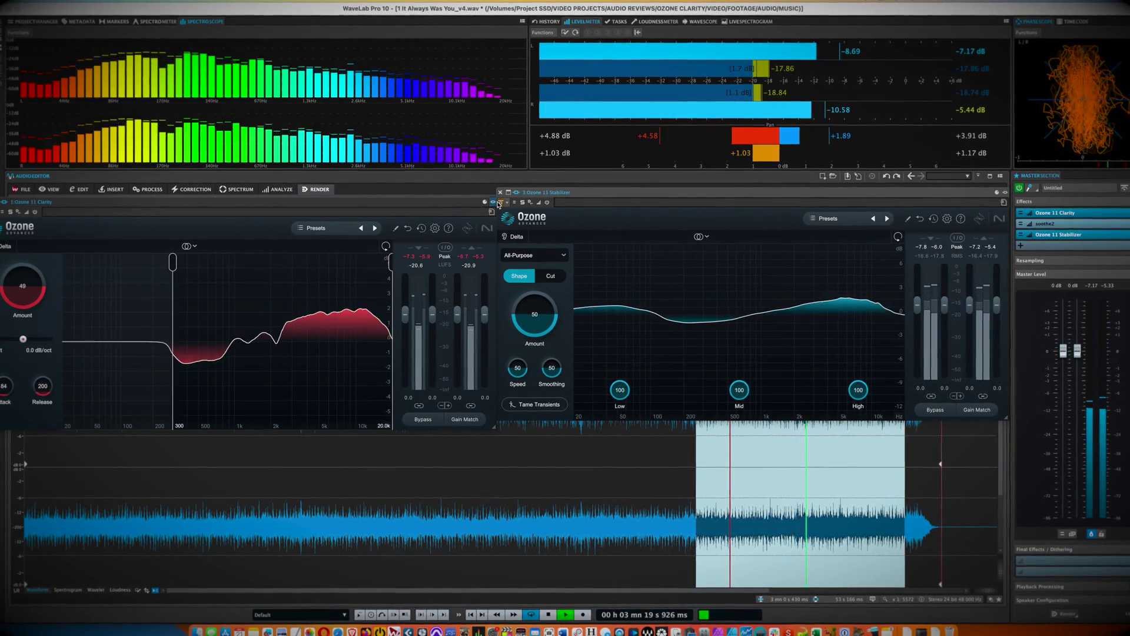
pyautogui.click(501, 203)
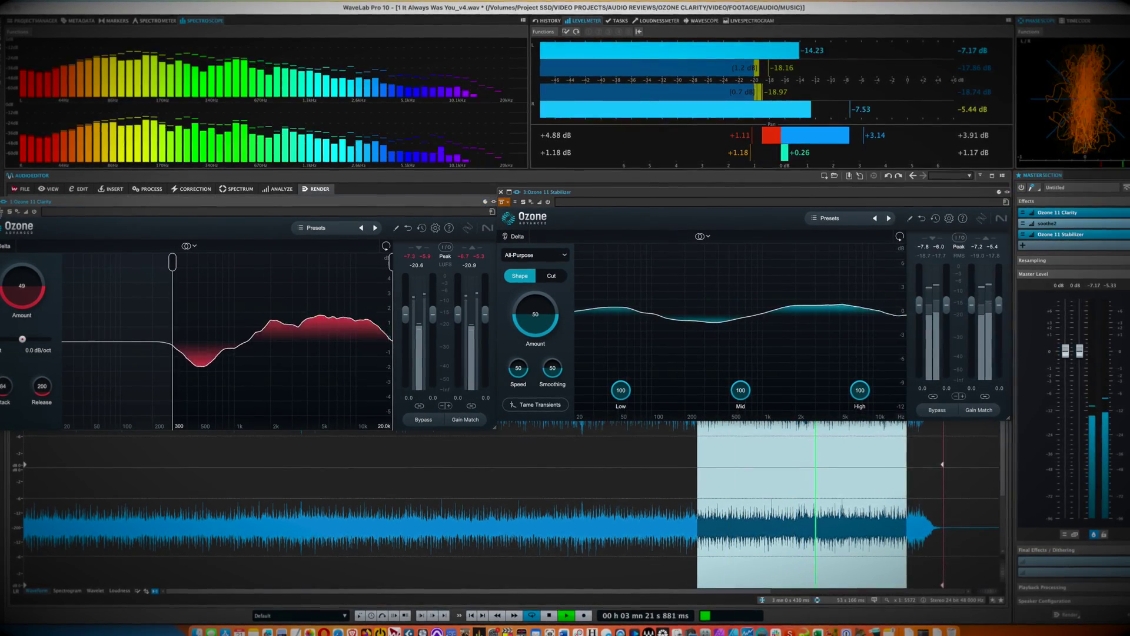
pyautogui.moveTo(83, 204); pyautogui.dragTo(130, 206)
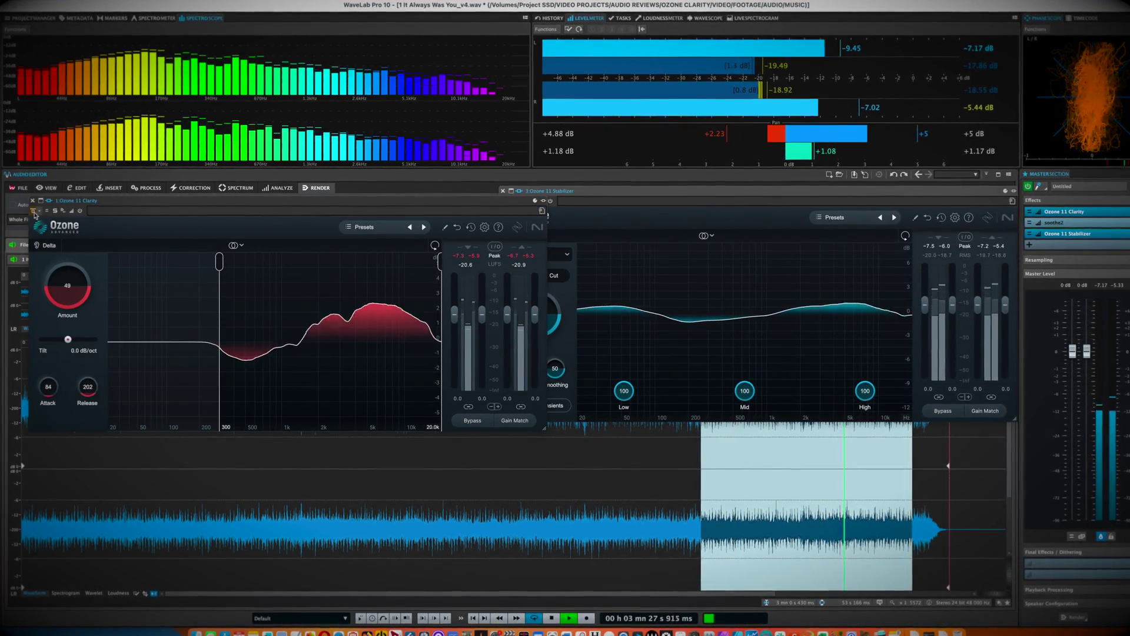
pyautogui.click(627, 201)
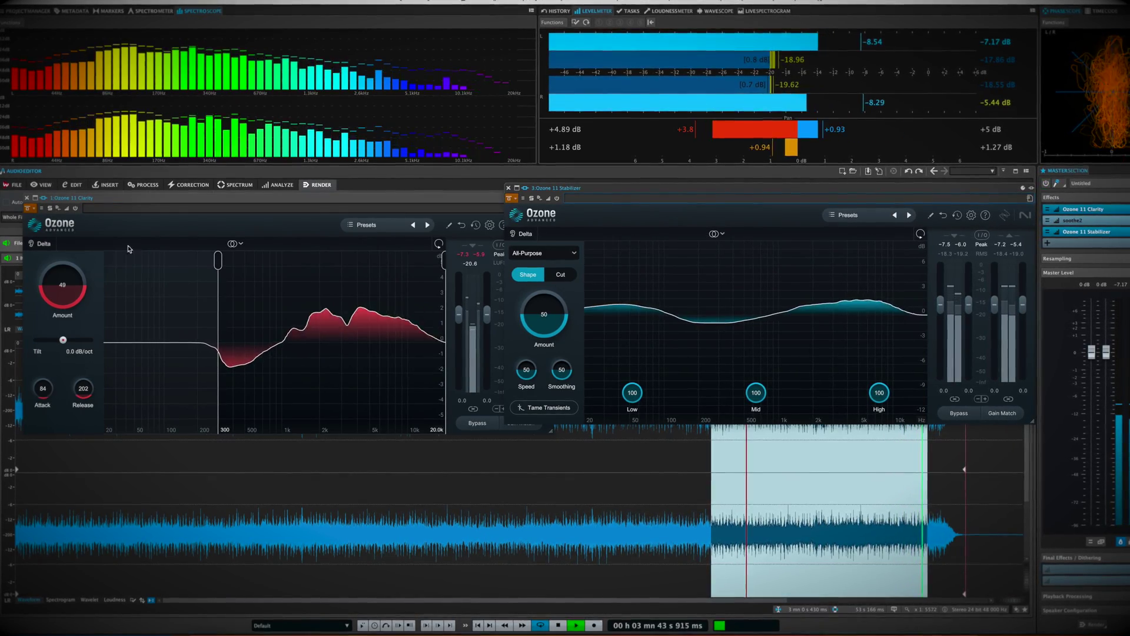
# Bring the Stabilizer window to the front and try its Cut mode instead of Shape
pyautogui.click(26, 211)
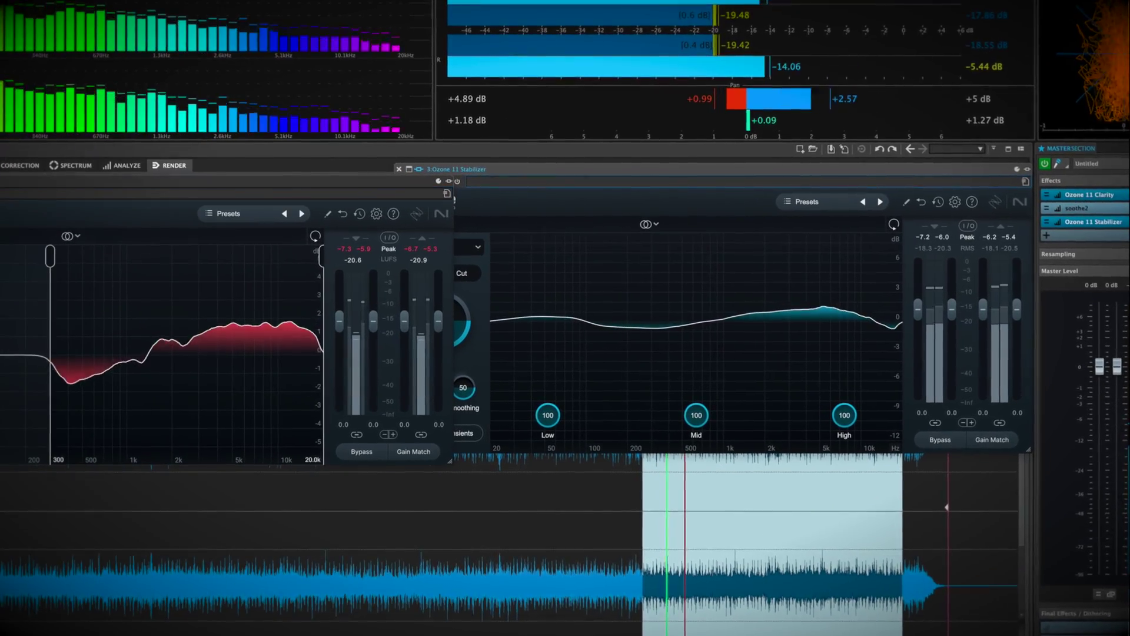
pyautogui.click(401, 184)
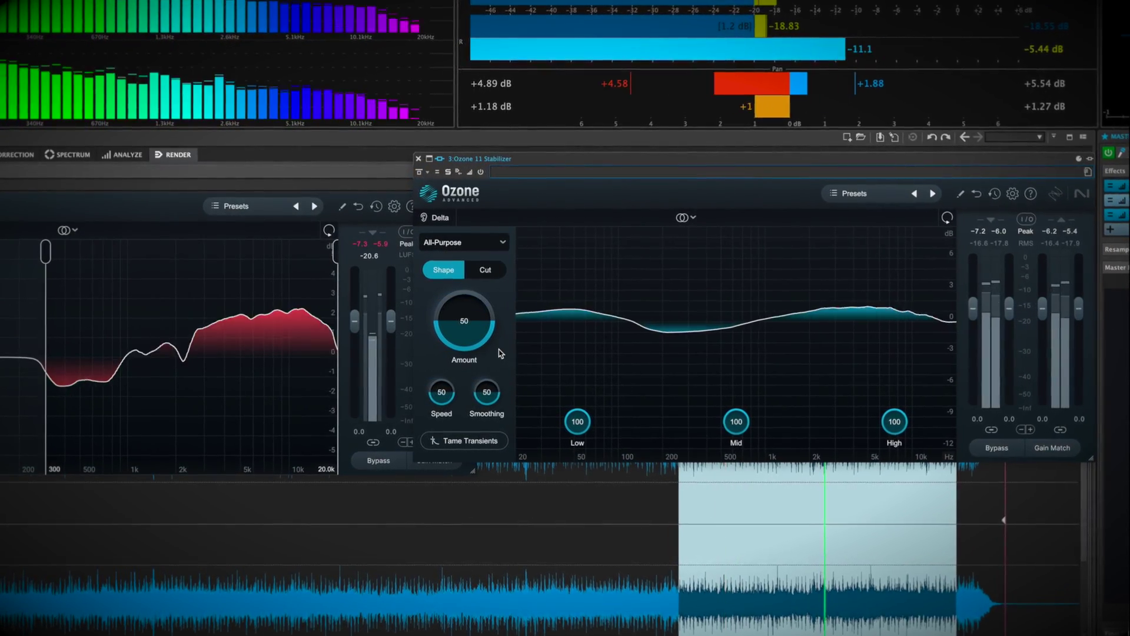
pyautogui.click(487, 269)
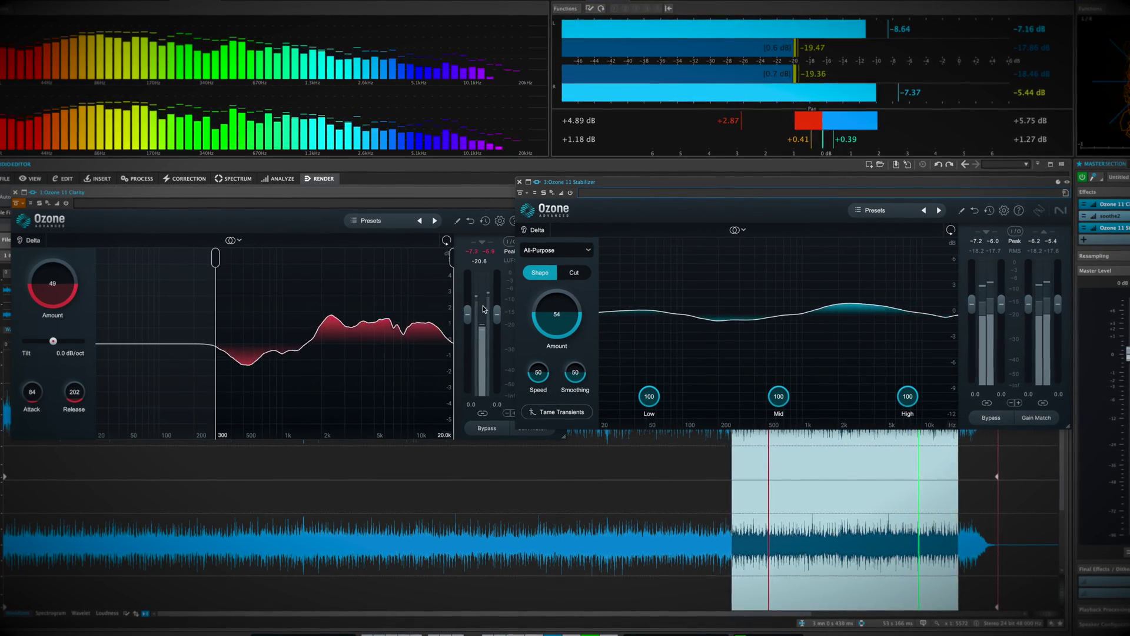
# Slide the Stabilizer window right and lower its Low band to 81
pyautogui.click(15, 203)
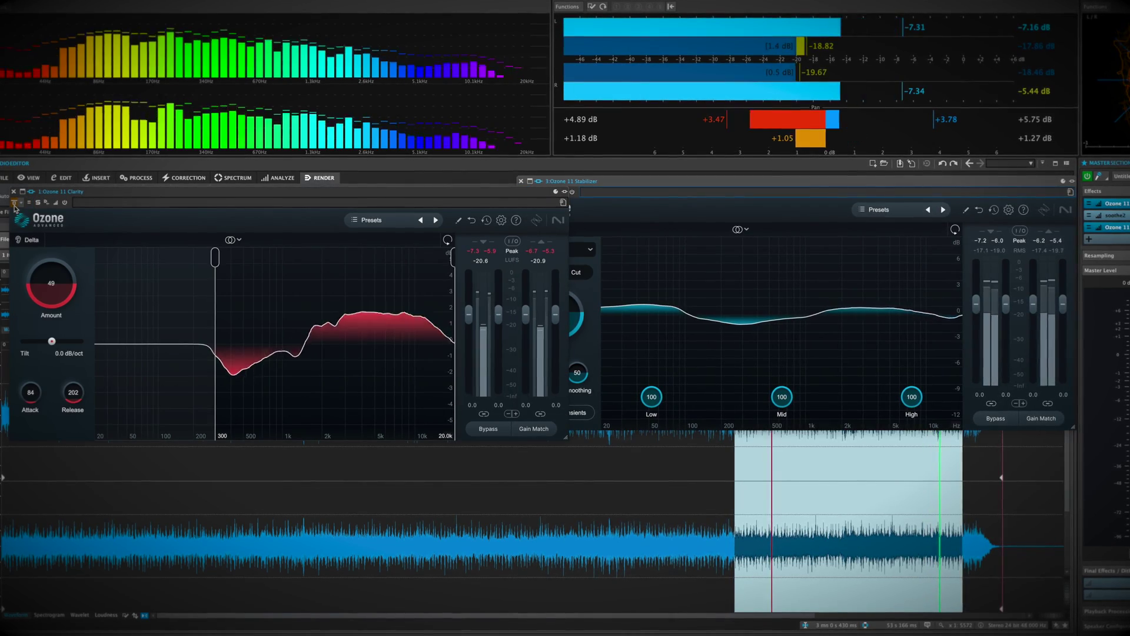
pyautogui.click(15, 205)
pyautogui.moveTo(608, 184); pyautogui.dragTo(666, 183)
pyautogui.moveTo(710, 405); pyautogui.dragTo(711, 429)
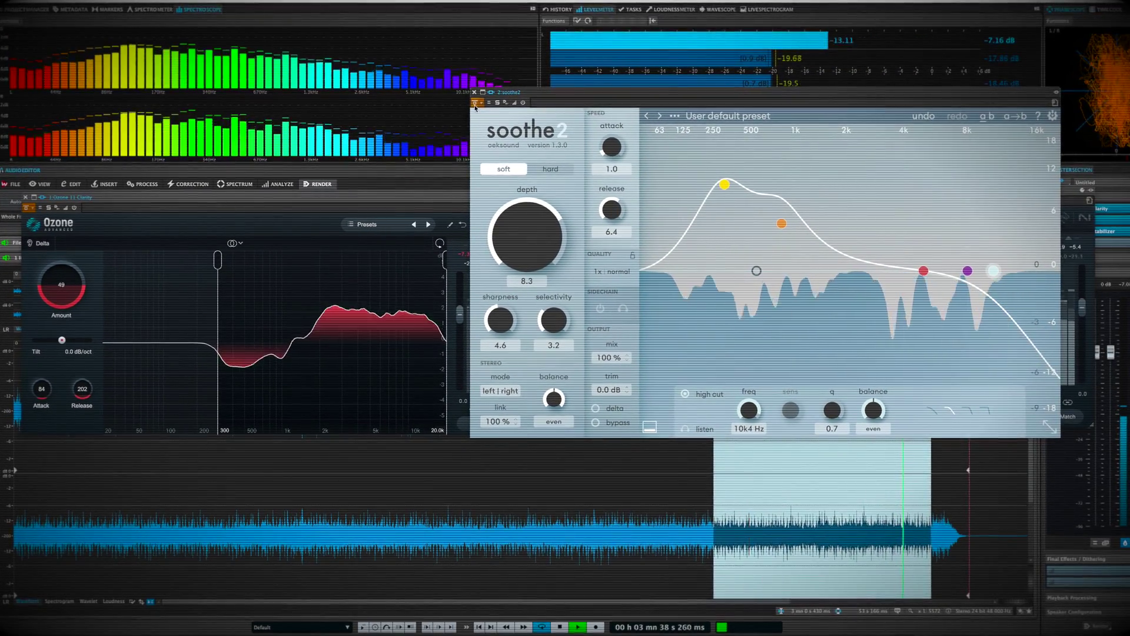
# Move soothe2 to the upper left and scroll its depth down from 8.3 to 5.0
pyautogui.moveTo(547, 99); pyautogui.dragTo(305, 24)
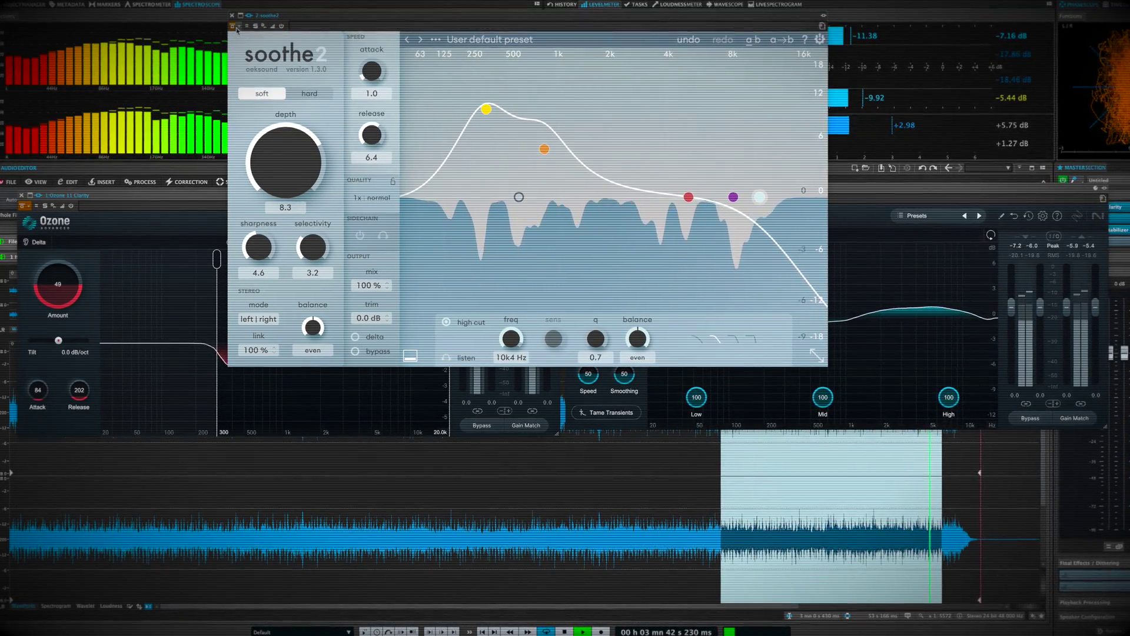
pyautogui.scroll(-5, 292, 164)
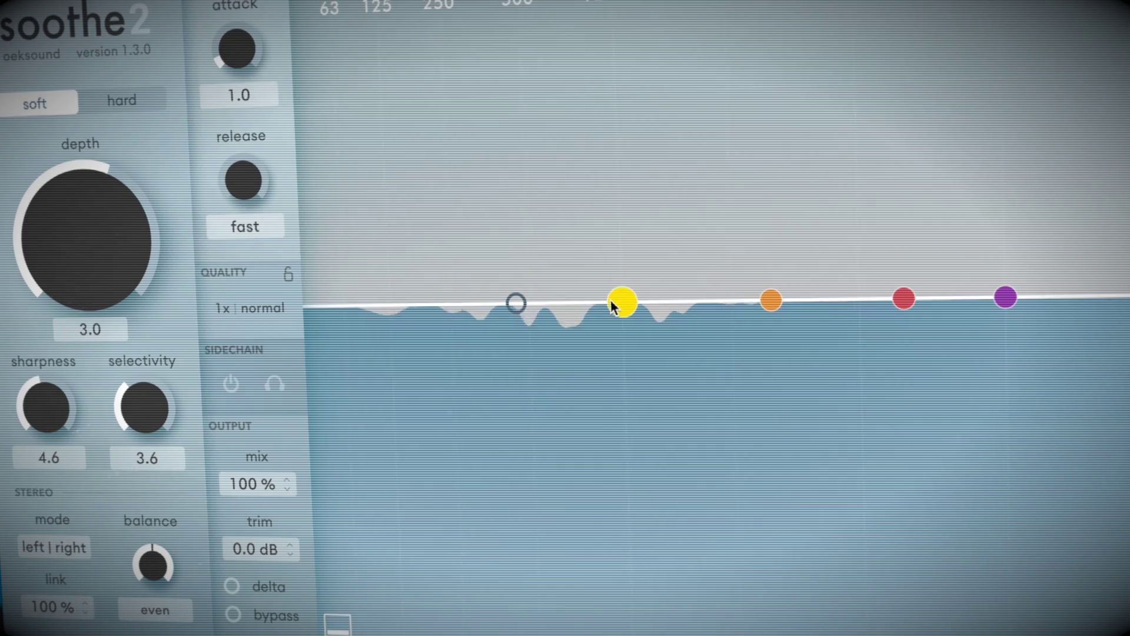
# Drag soothe2 band 1 into a low boost near 125 Hz and select the low cut band
pyautogui.moveTo(609, 299); pyautogui.dragTo(408, 131)
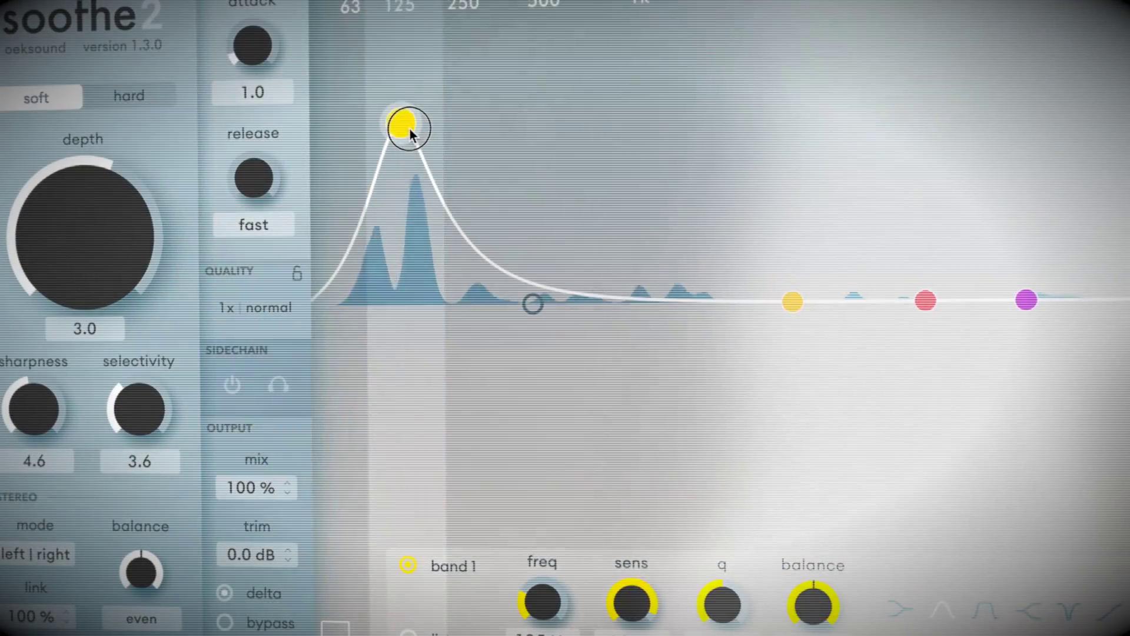
pyautogui.click(531, 303)
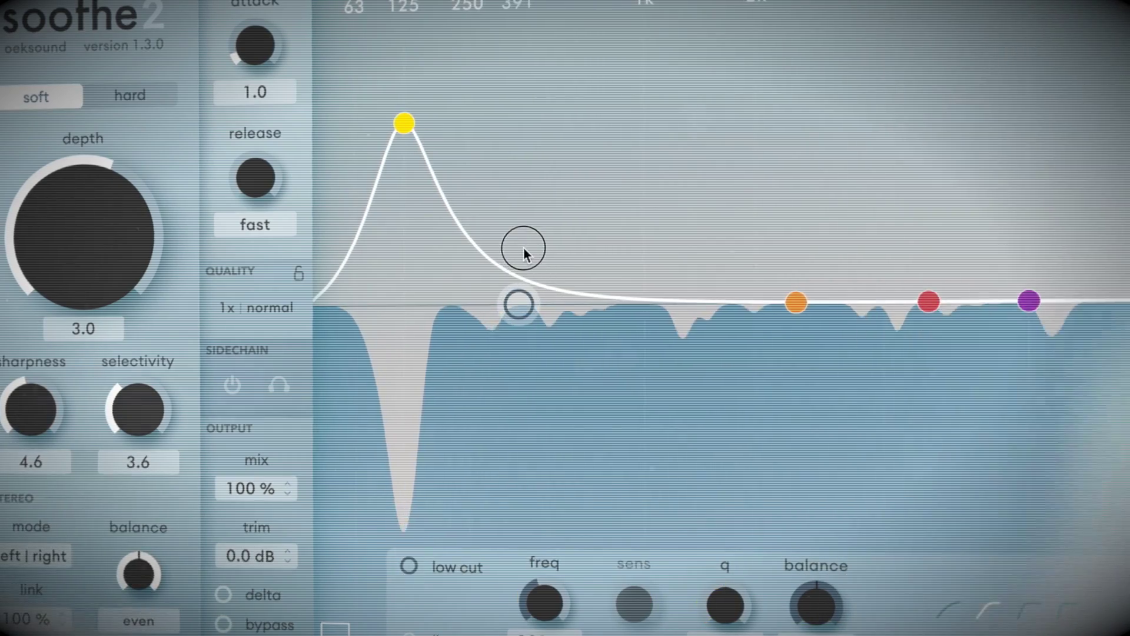